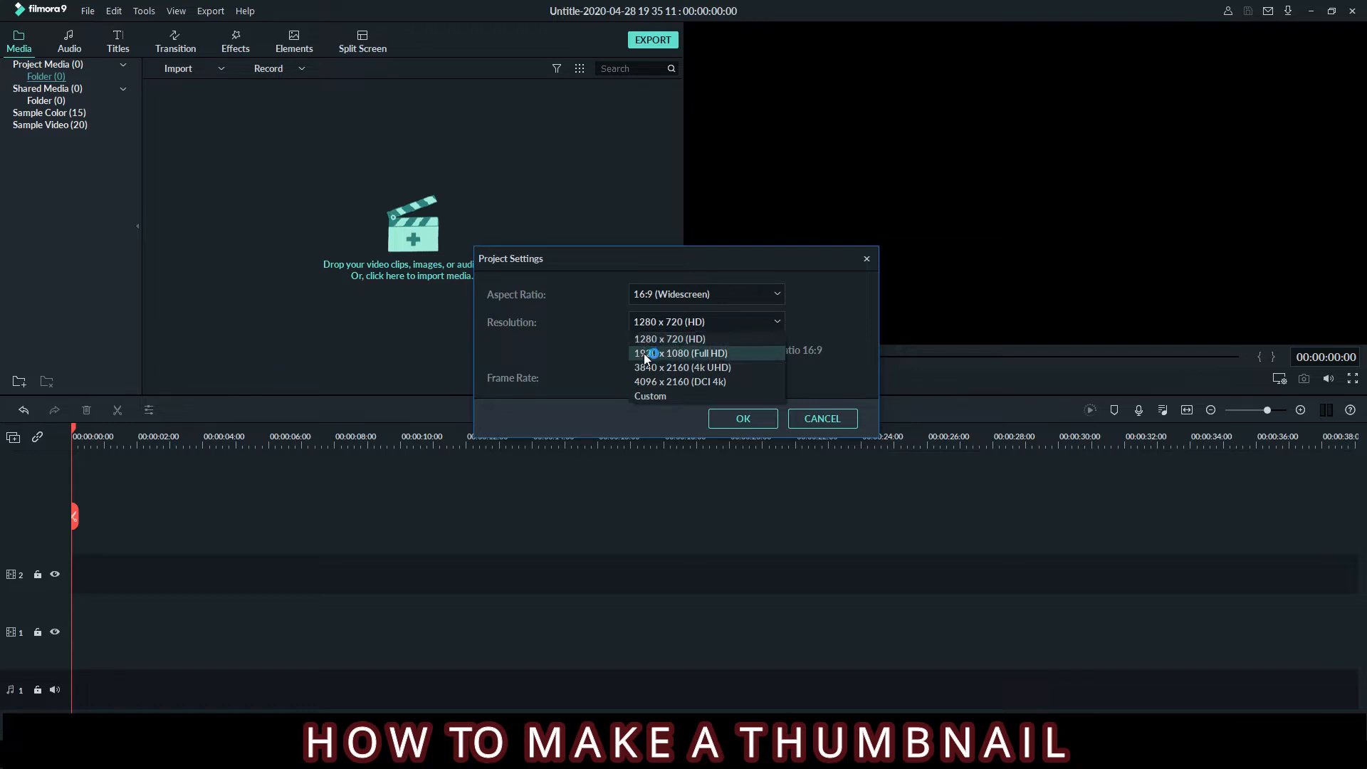
Accept the 16:9 widescreen project settings and import the strawberry-5079237_1920 image into the project media.
click(741, 422)
click(742, 421)
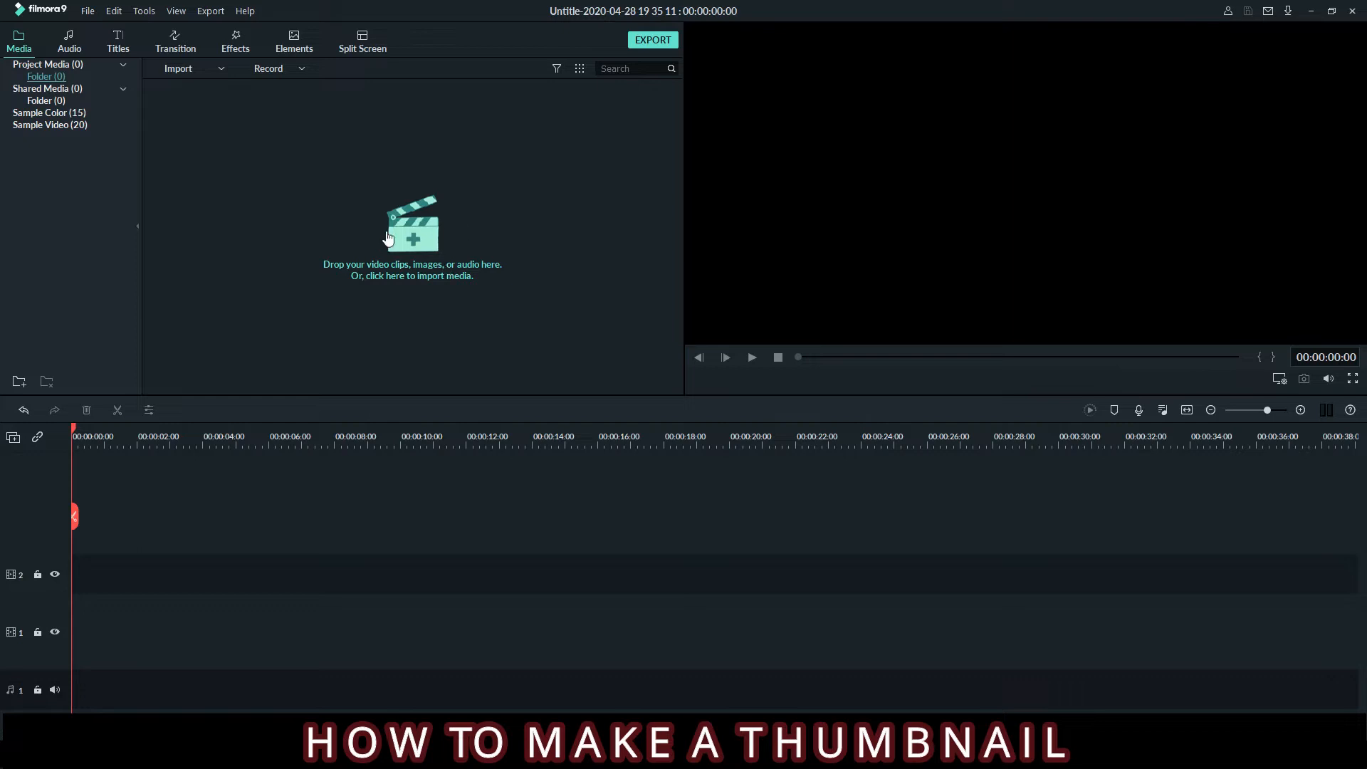
click(642, 133)
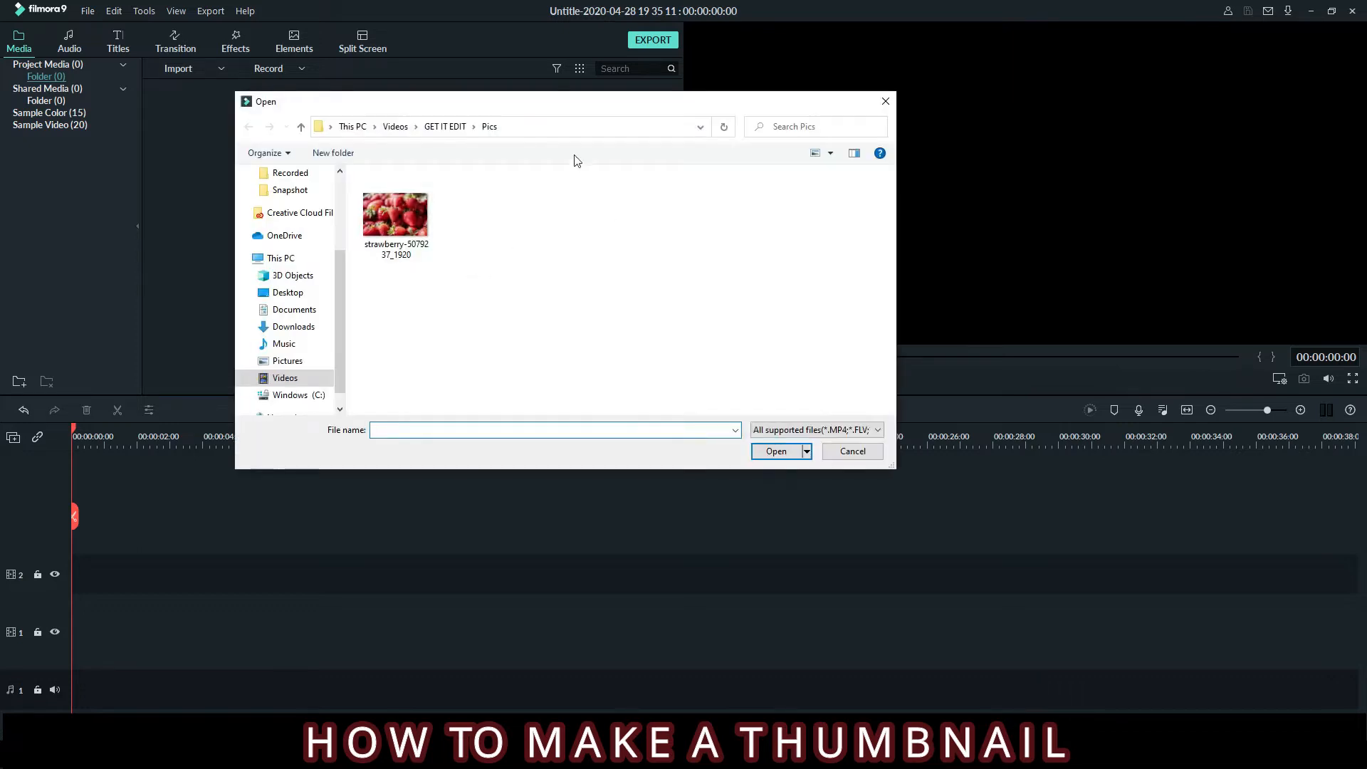
click(632, 256)
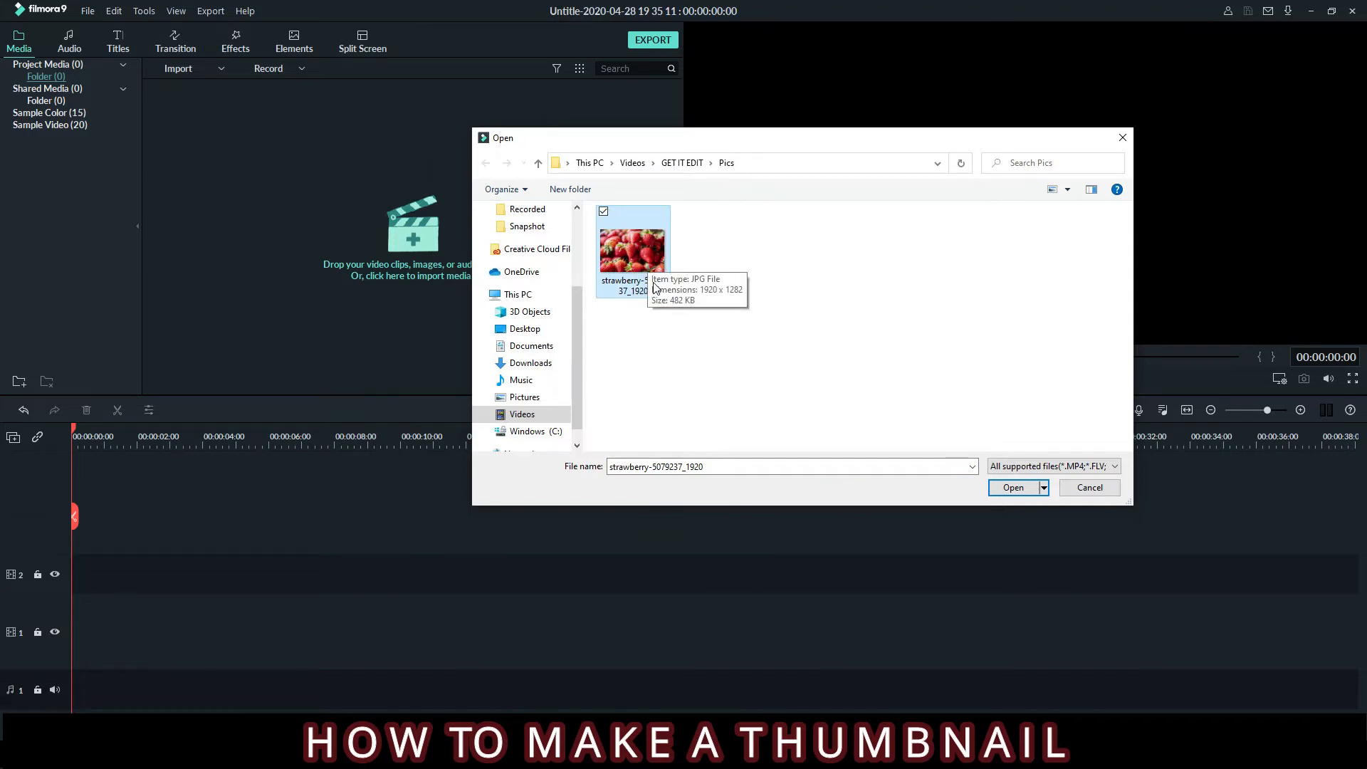
double_click(631, 260)
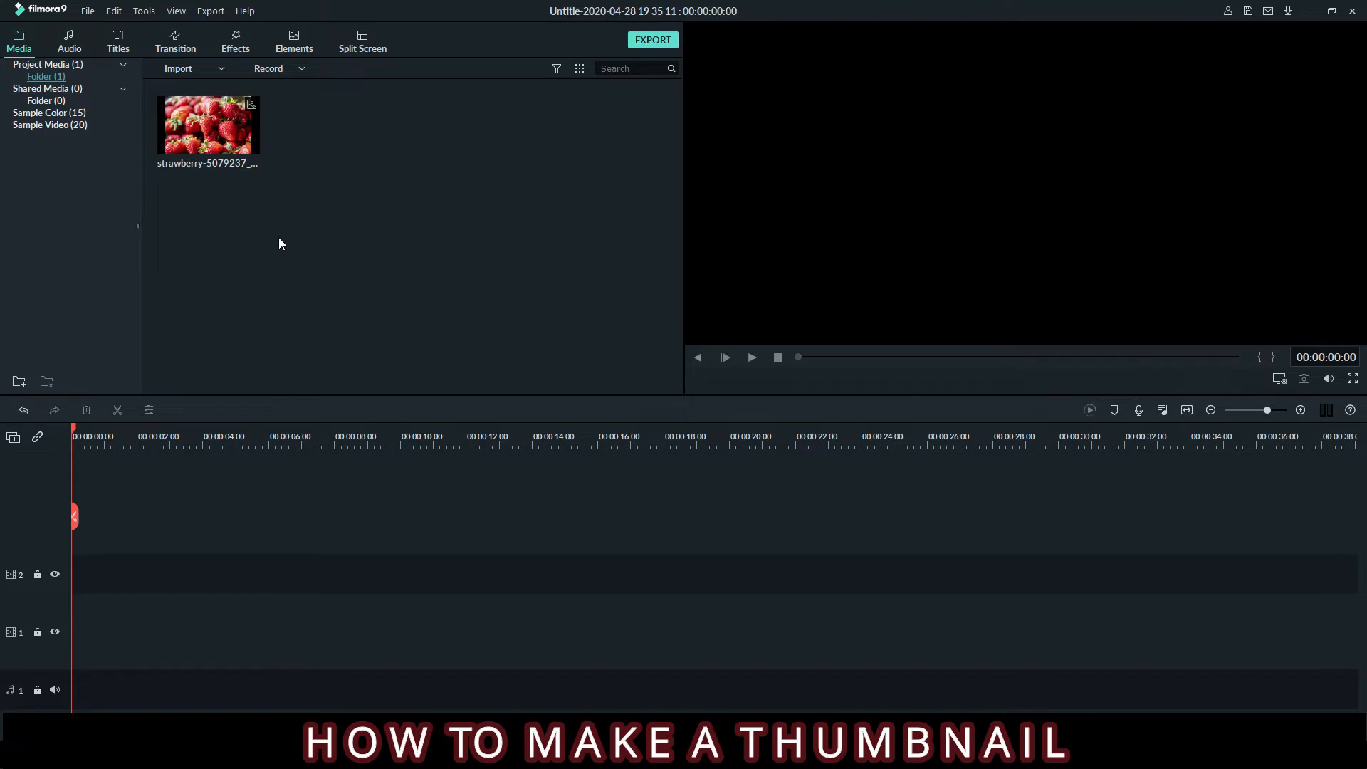
Place the strawberry image on video track 1 and Title 41 on track 2 above it, both at the timeline start.
drag(249, 137, 67, 635)
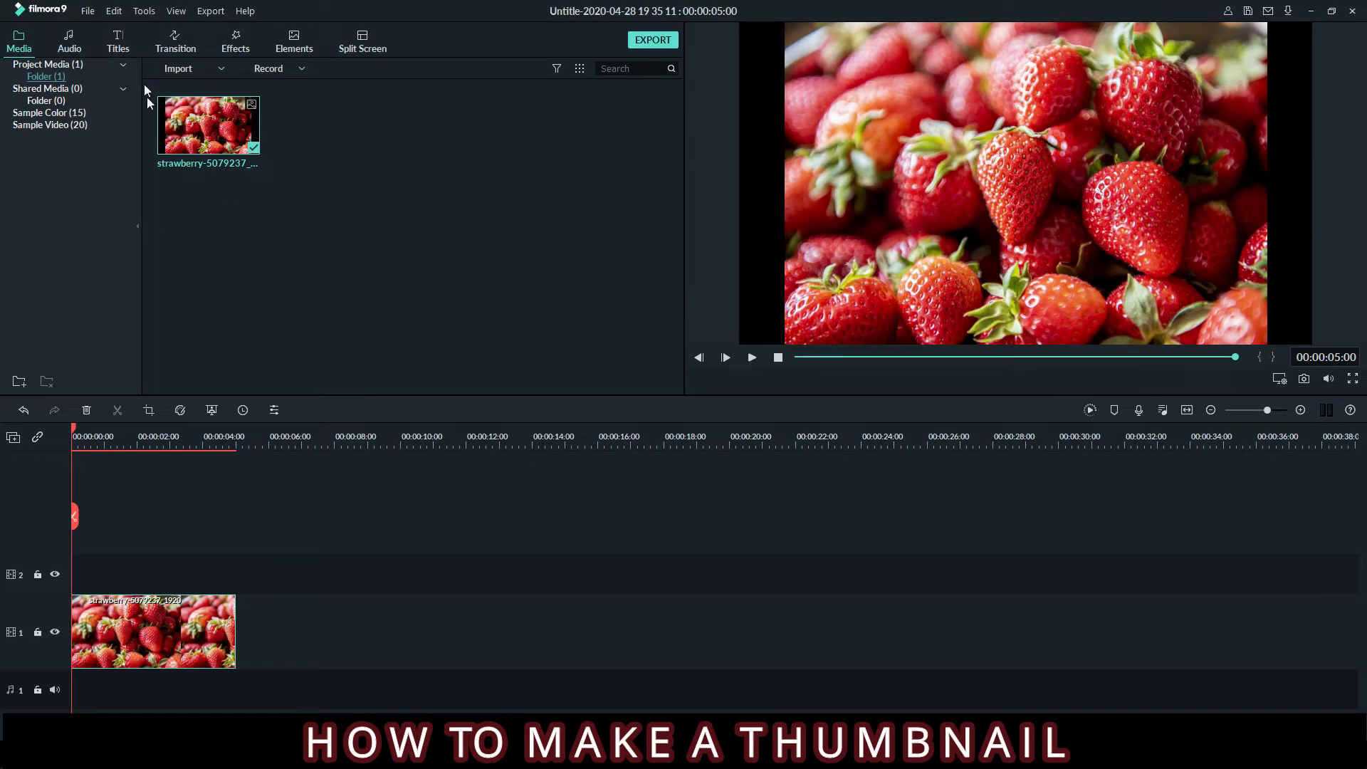
click(127, 50)
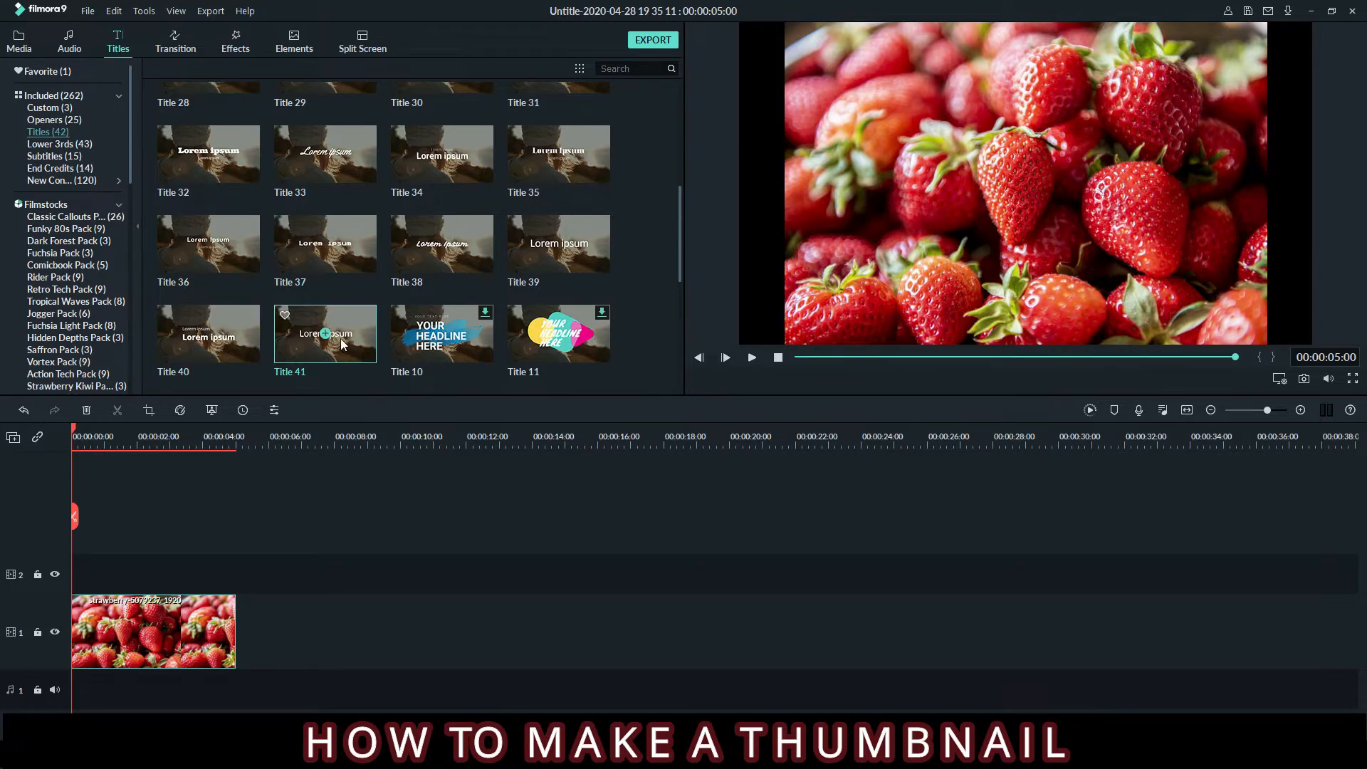
drag(349, 350, 75, 579)
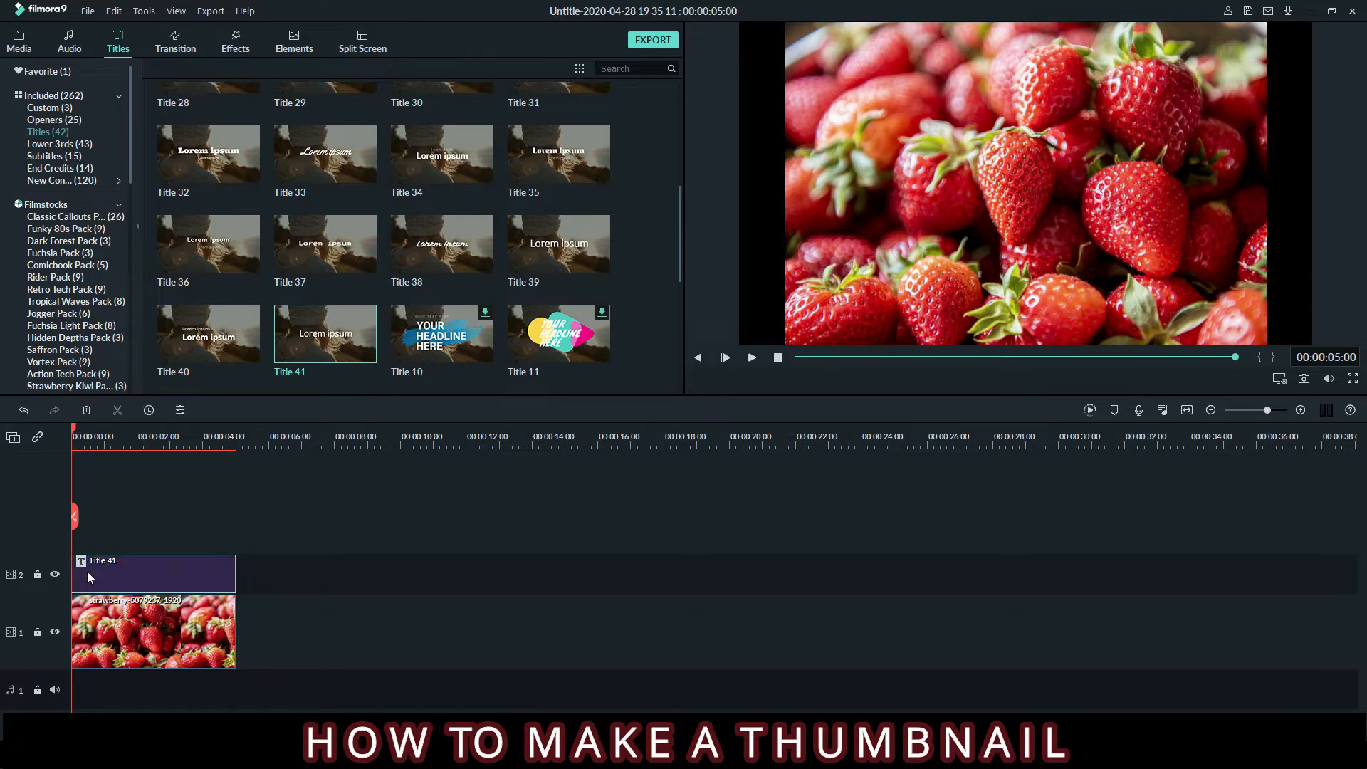
Open the Title 41 clip in advanced text editing and delete its "Lorem ipsum" text box.
double_click(118, 577)
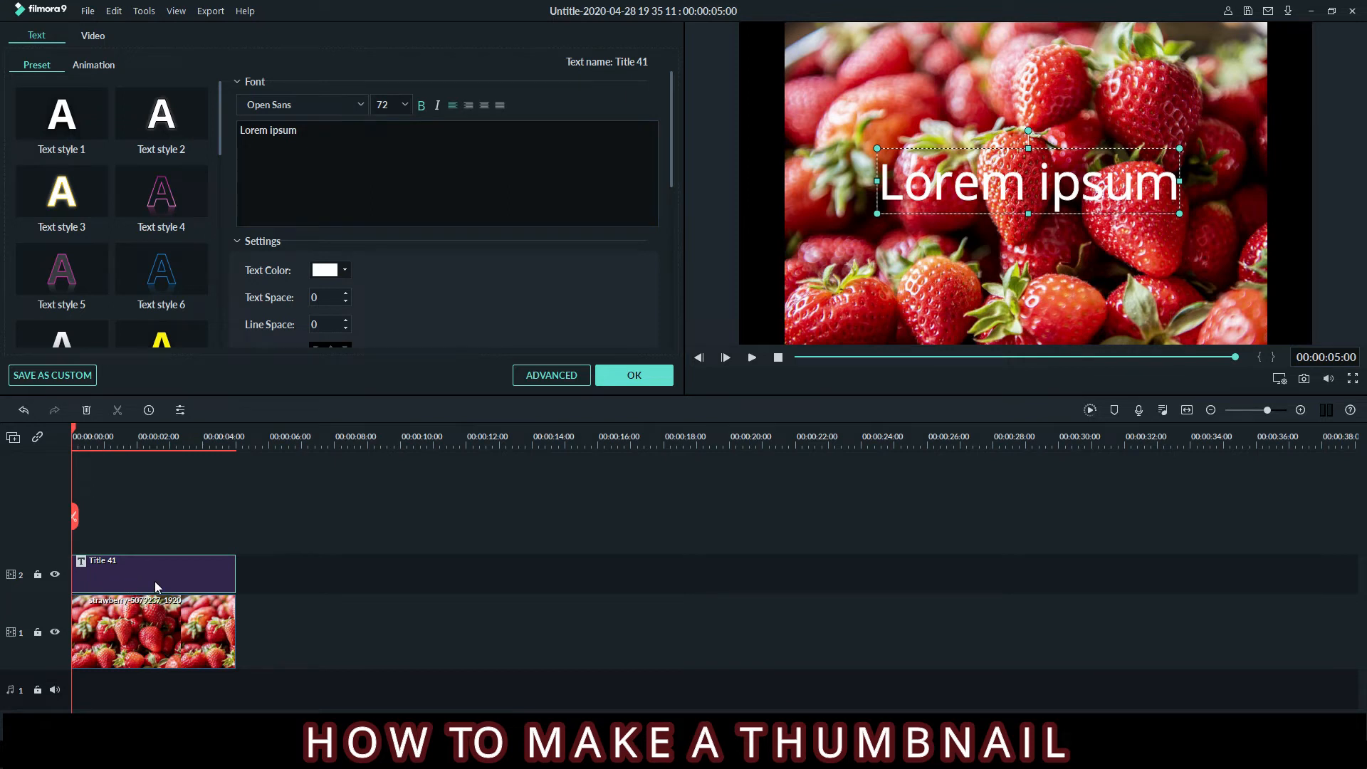
click(531, 375)
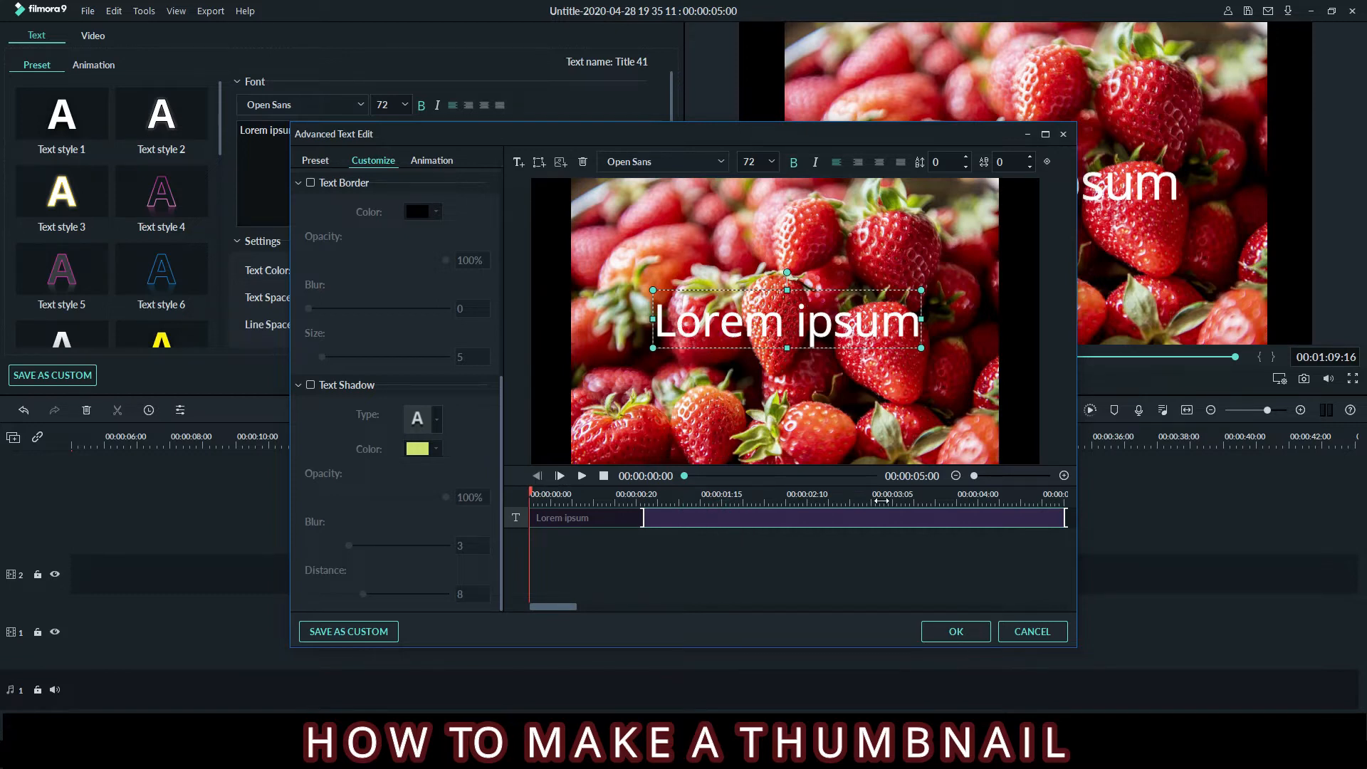
key(Delete)
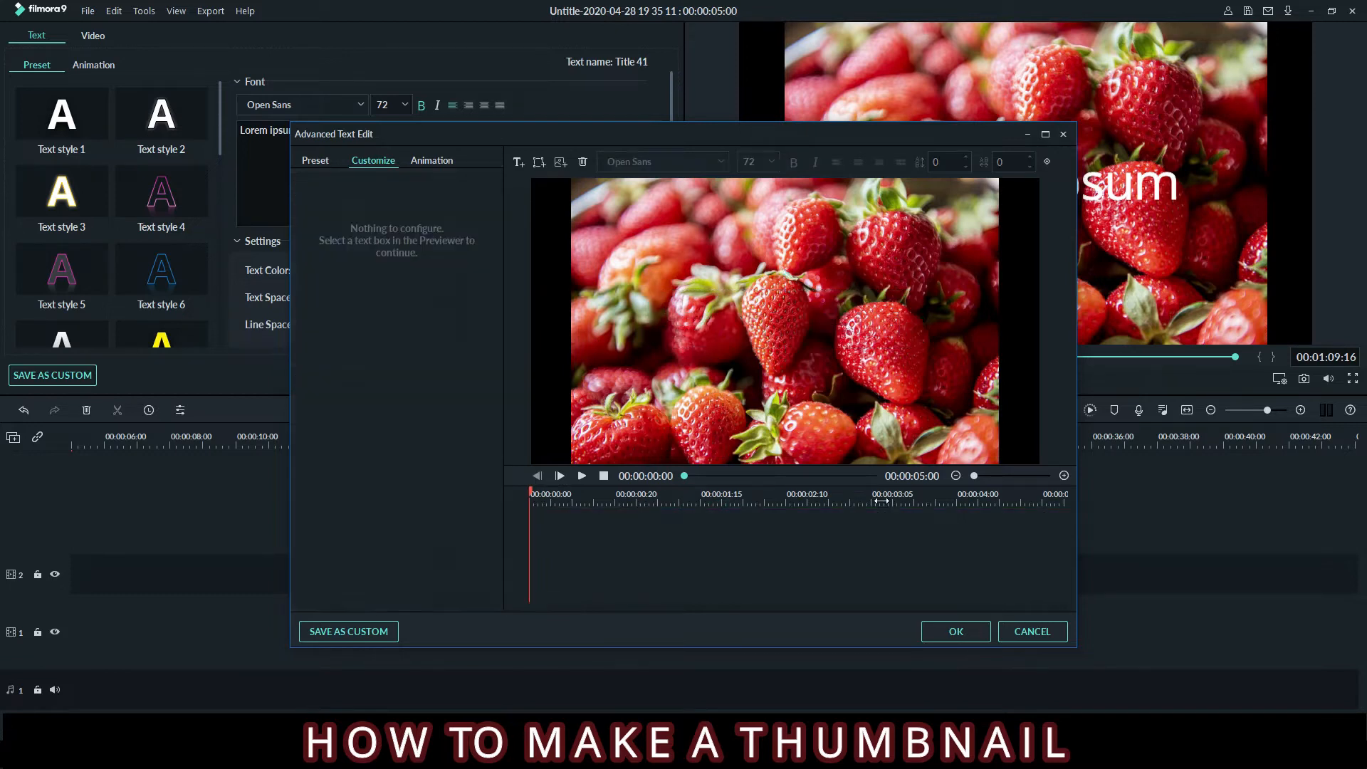
Add a new text box to the title and replace its placeholder with "EATING STRAWBERRY".
click(519, 164)
drag(677, 322, 671, 322)
click(390, 217)
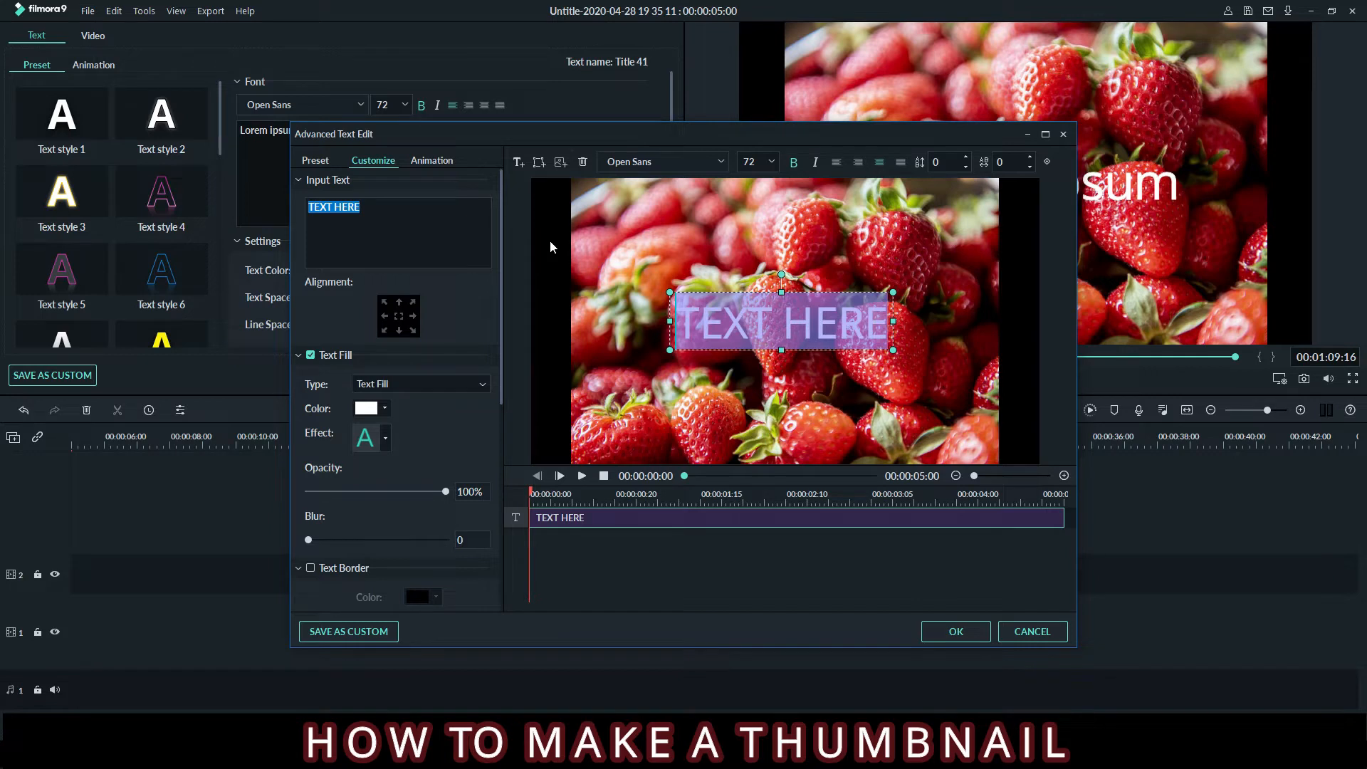
text(EATING)
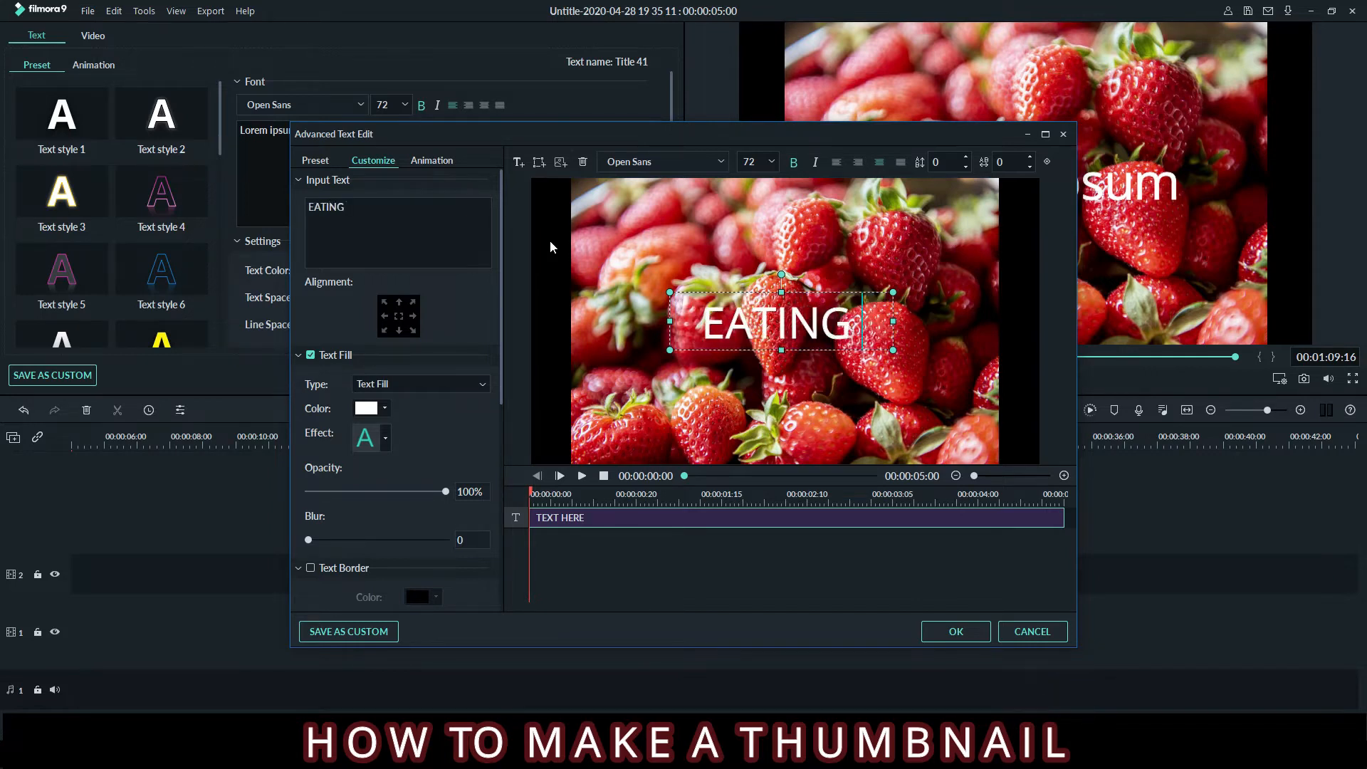
text( STR)
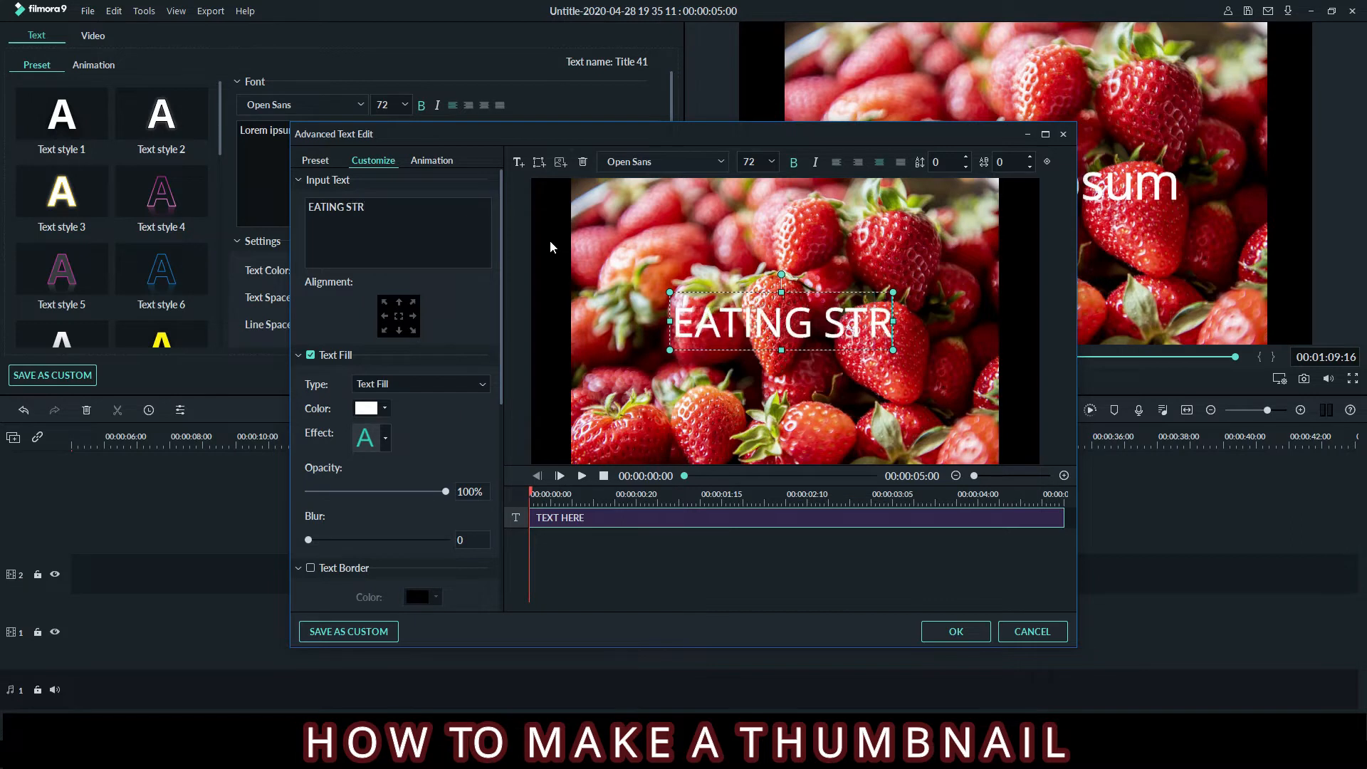
text(AWBERRY)
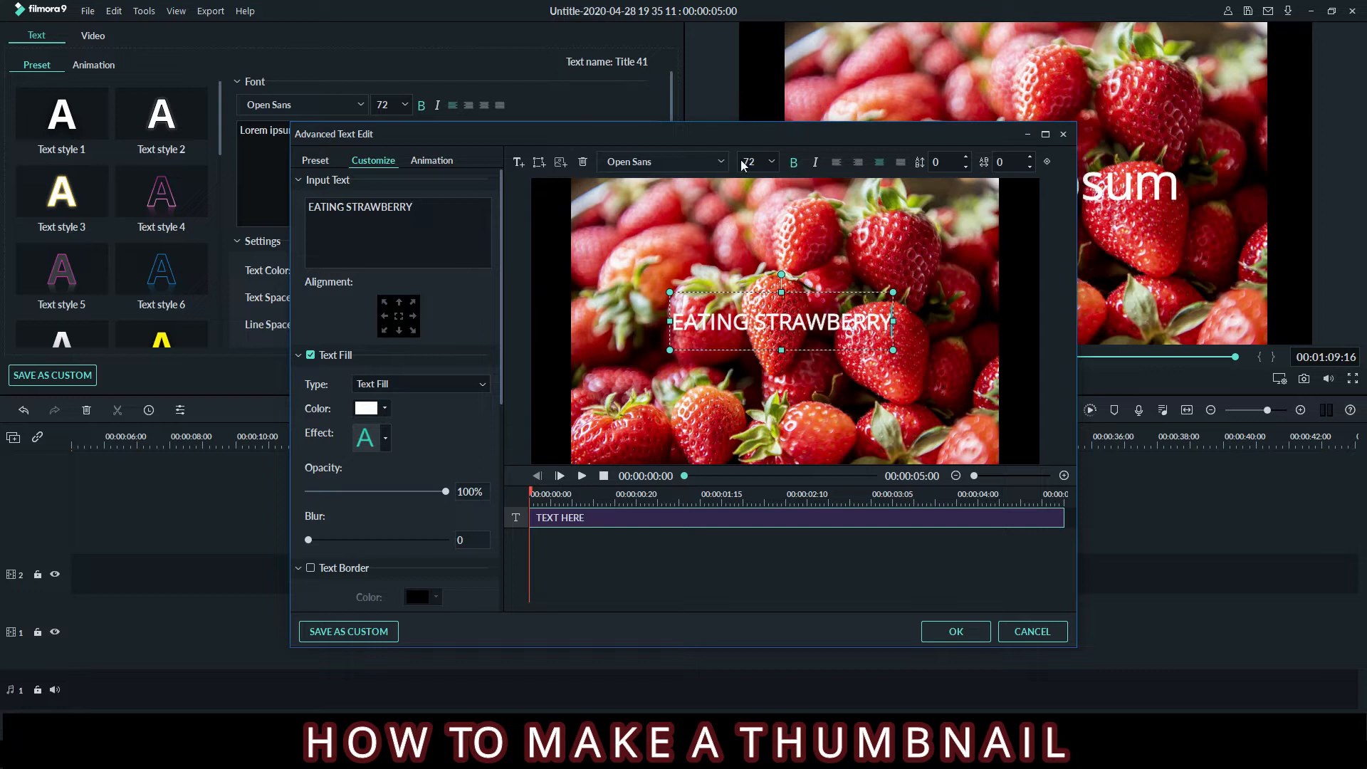
Set the text's font size to 100 and its font to Impact.
click(771, 161)
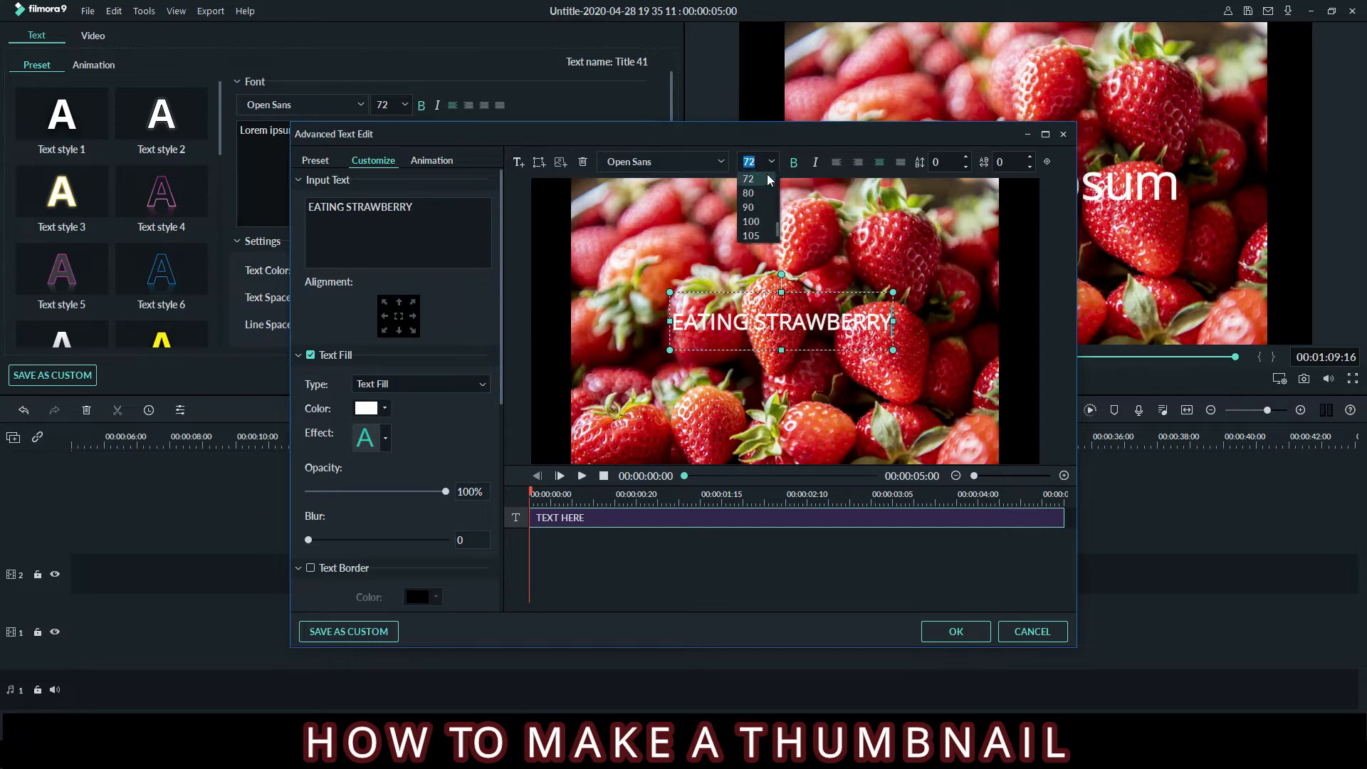
click(752, 221)
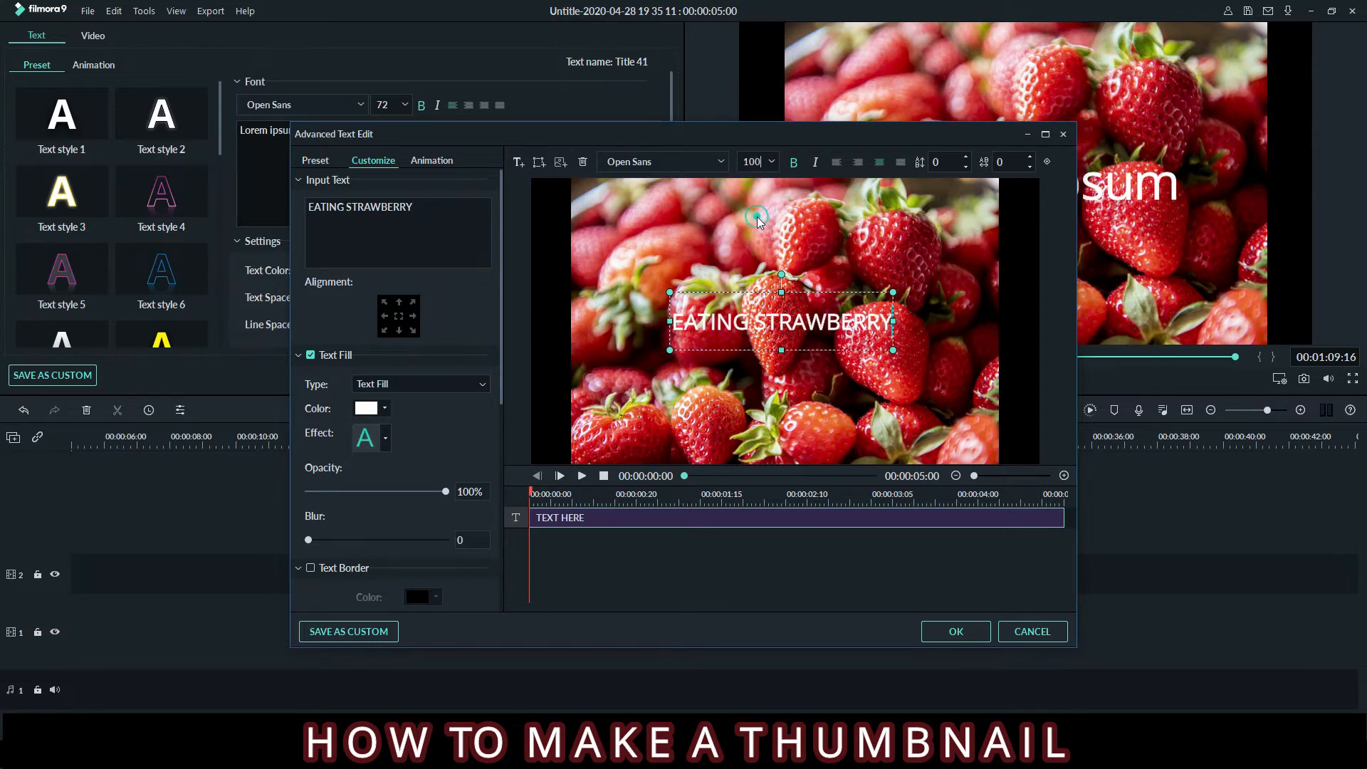
click(718, 162)
text(BR)
key(BackSpace)
key(BackSpace)
key(BackSpace)
text(I)
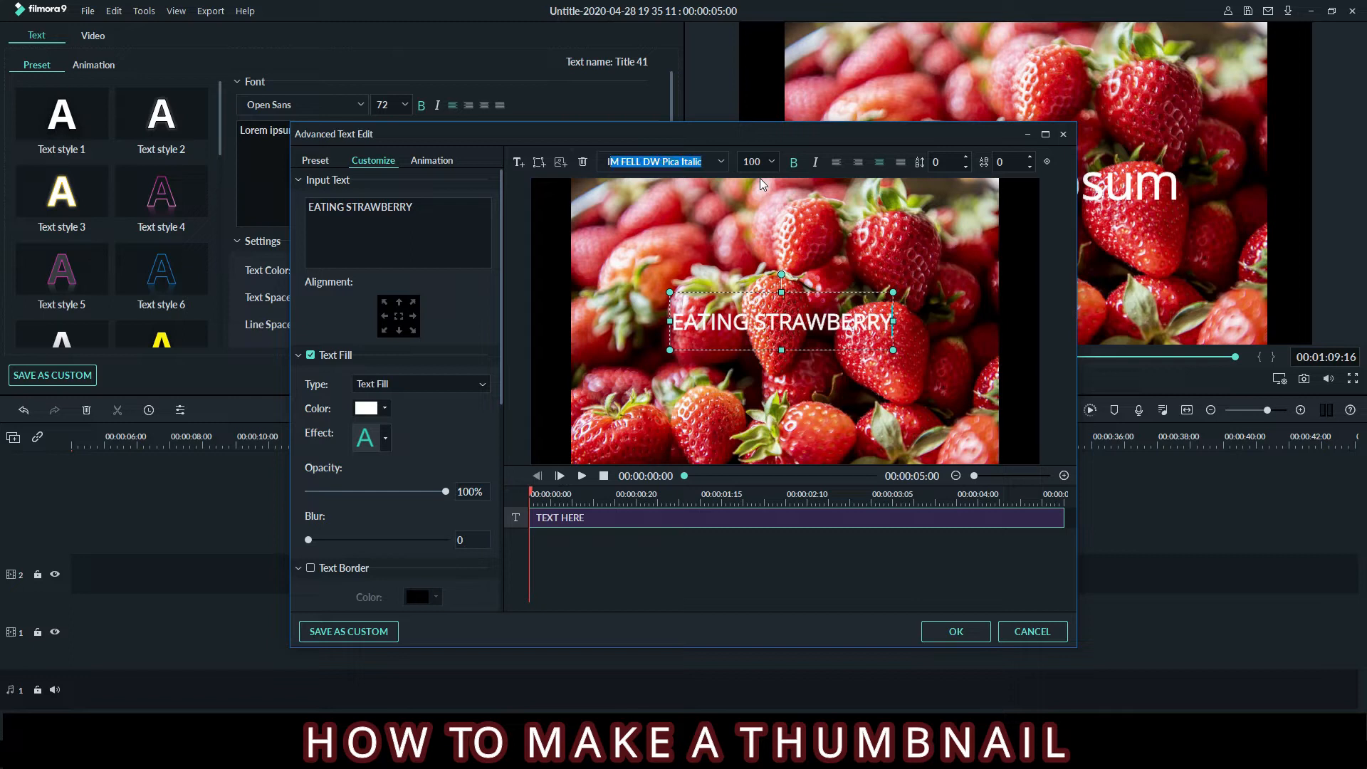
text(mpact)
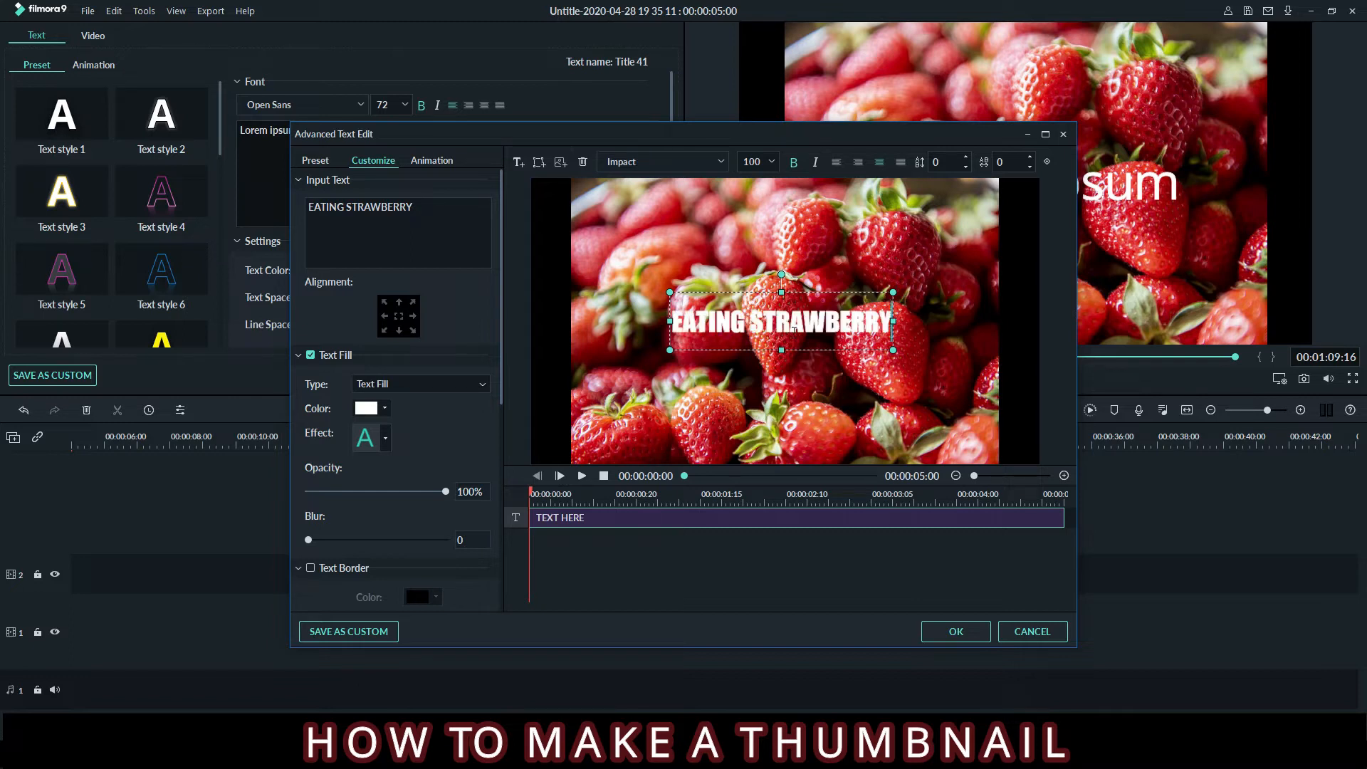
Shorten the text to "EATING" and move its box slightly up in the preview.
double_click(805, 322)
key(BackSpace)
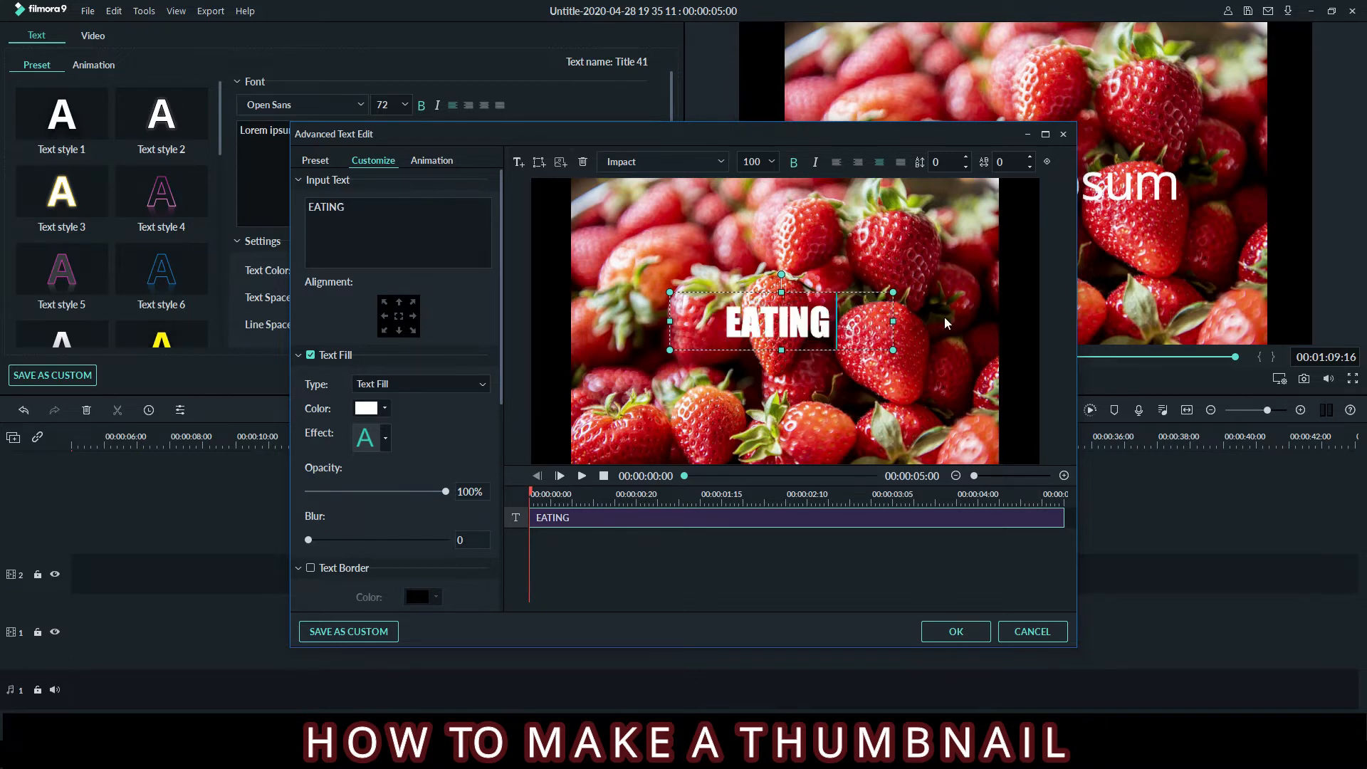
click(902, 410)
click(818, 320)
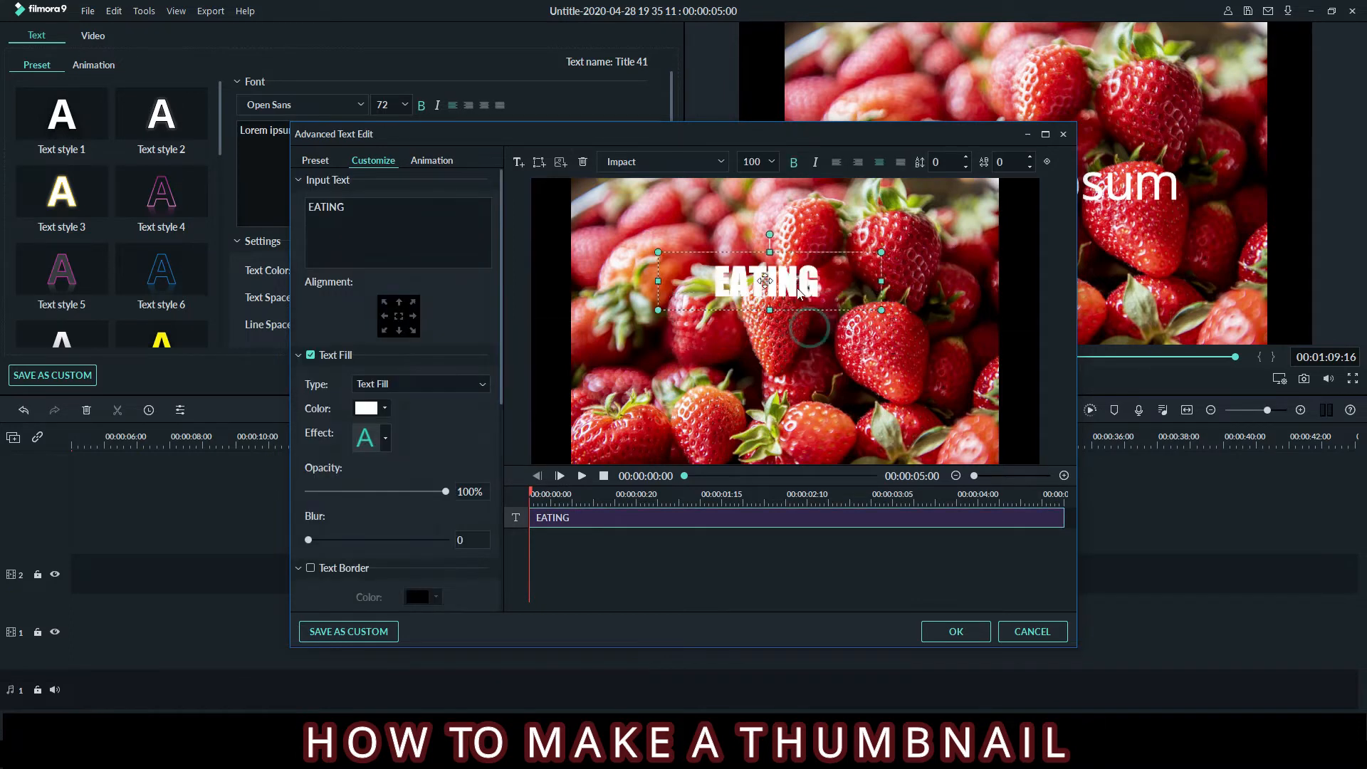
Add a second text box reading "STRAWBERRY", place it below EATING and enlarge its box.
click(518, 161)
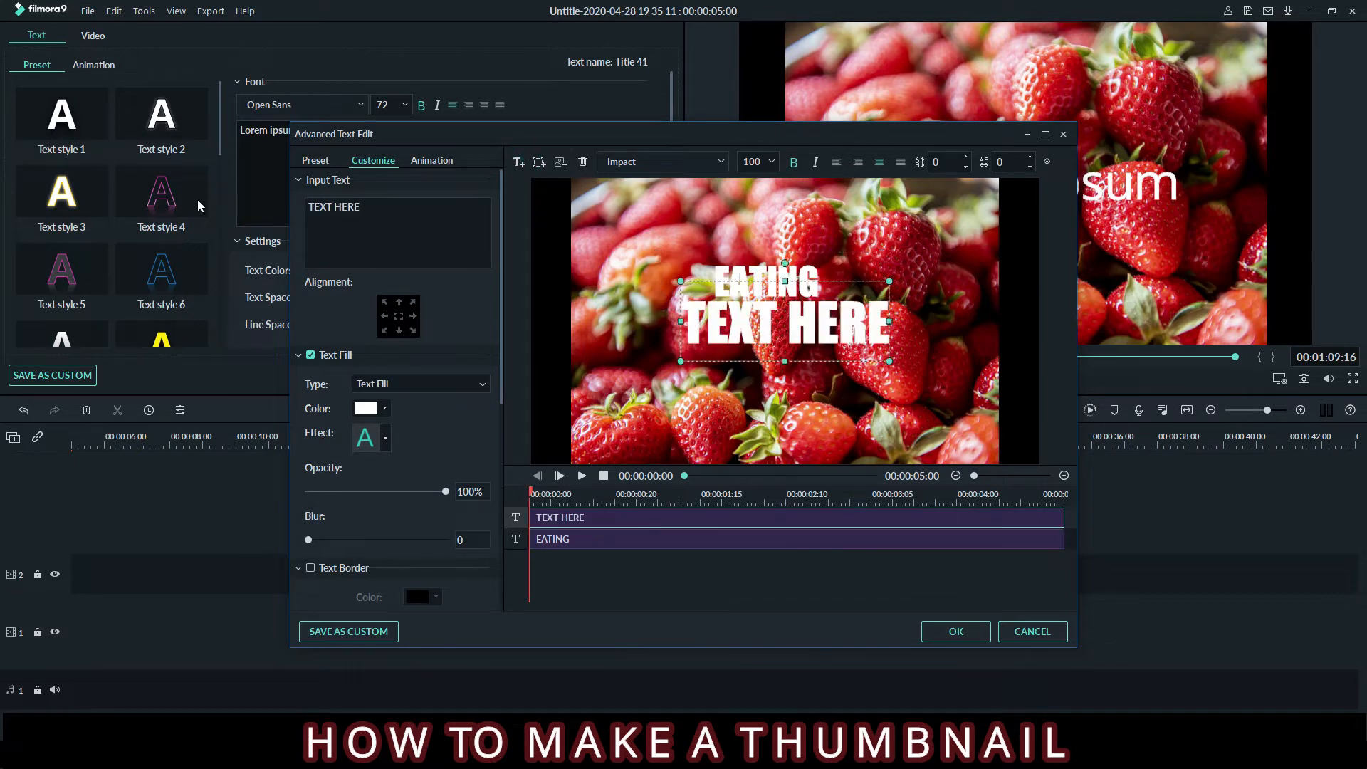
key(ctrl+a)
text(STRAWBERRY)
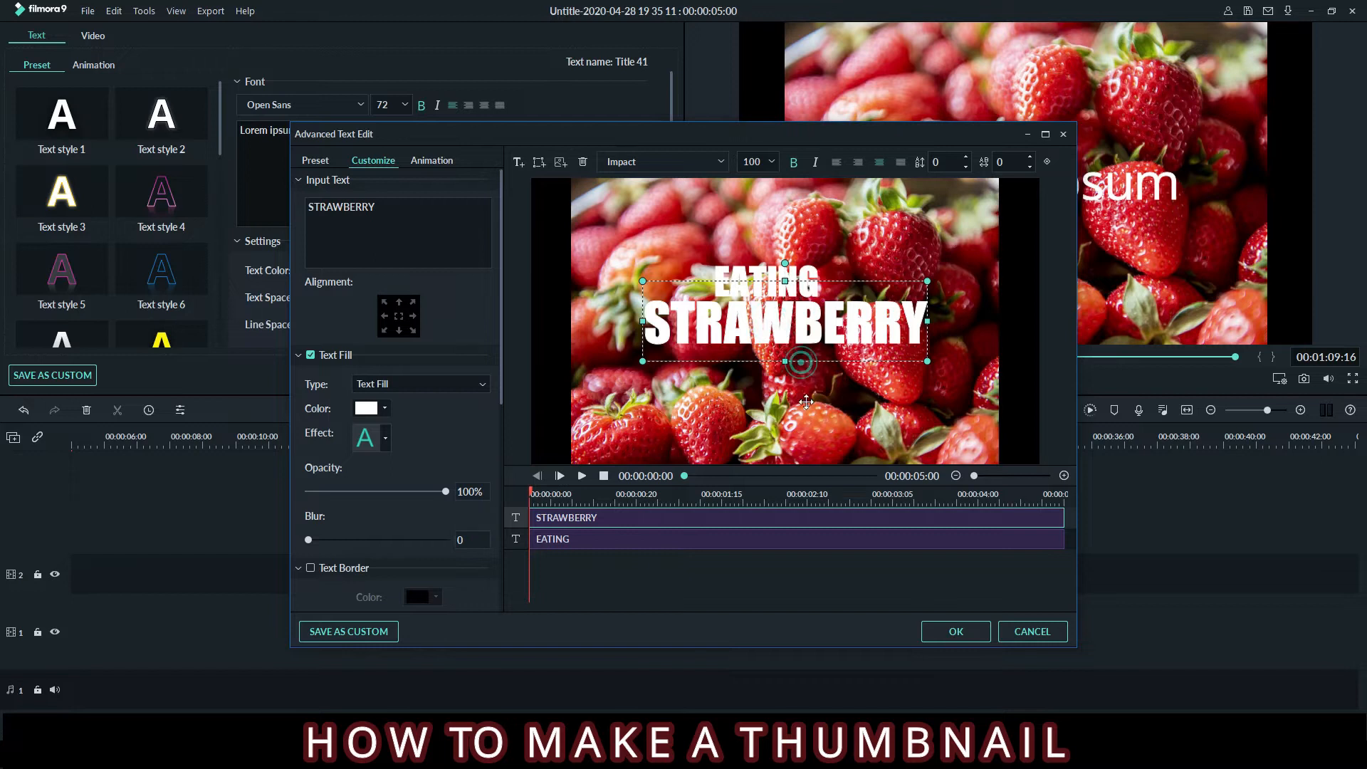
drag(800, 363, 816, 412)
drag(663, 392, 642, 397)
Set the font size of the STRAWBERRY text to 150.
click(778, 270)
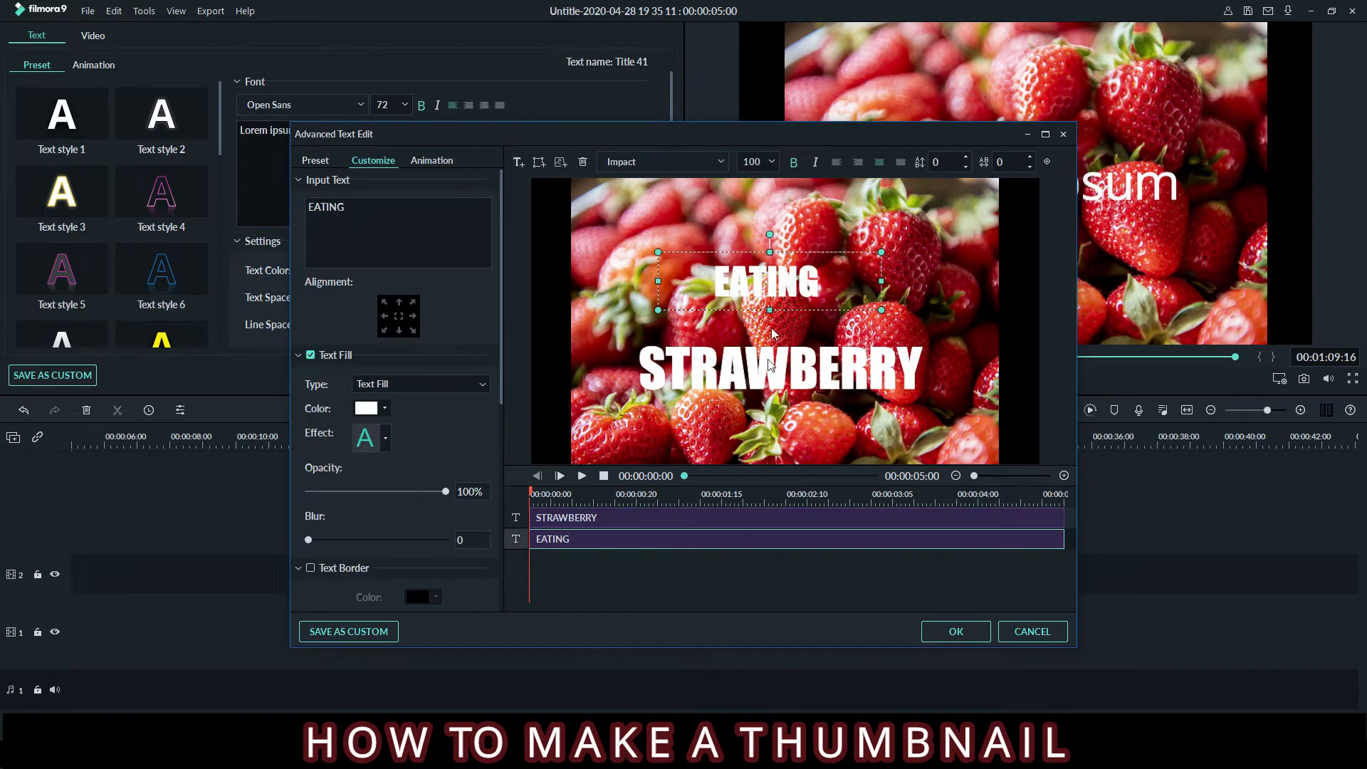
click(765, 412)
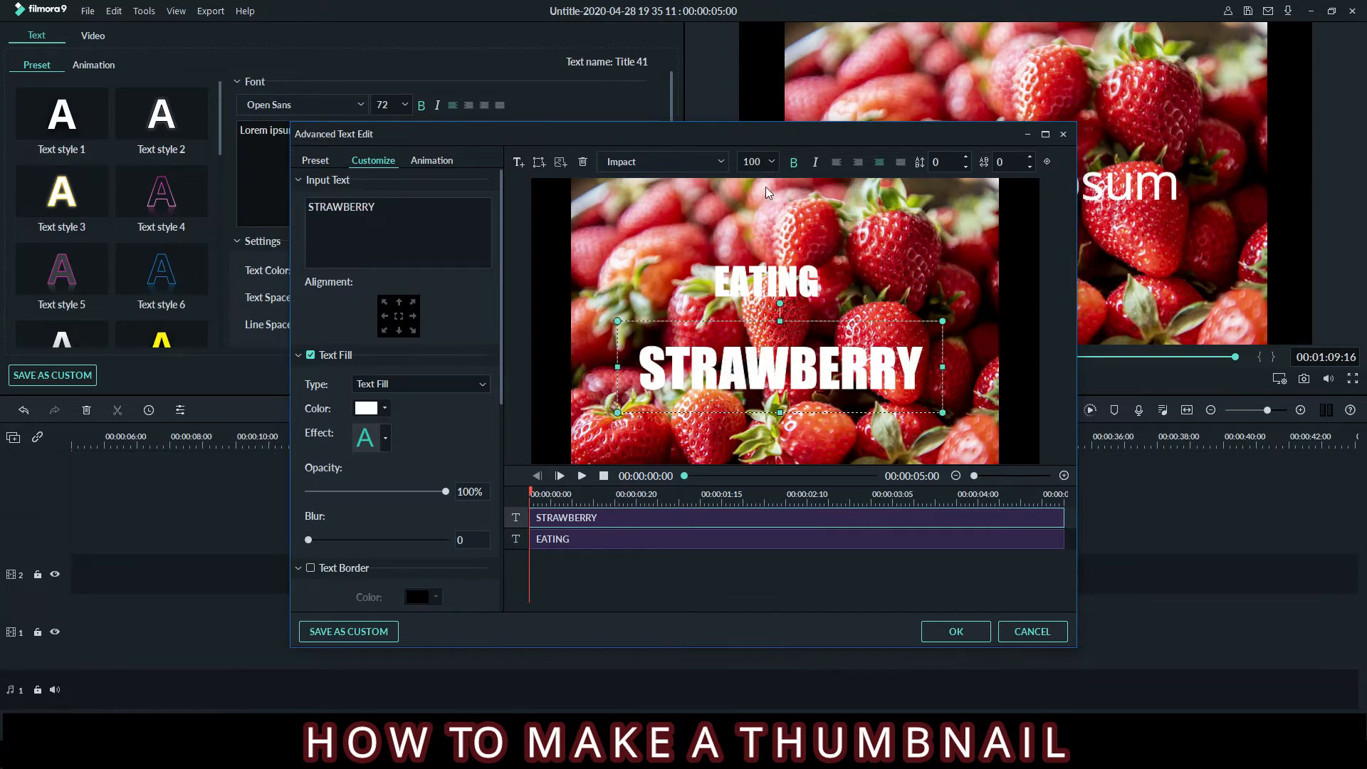
click(771, 162)
click(759, 232)
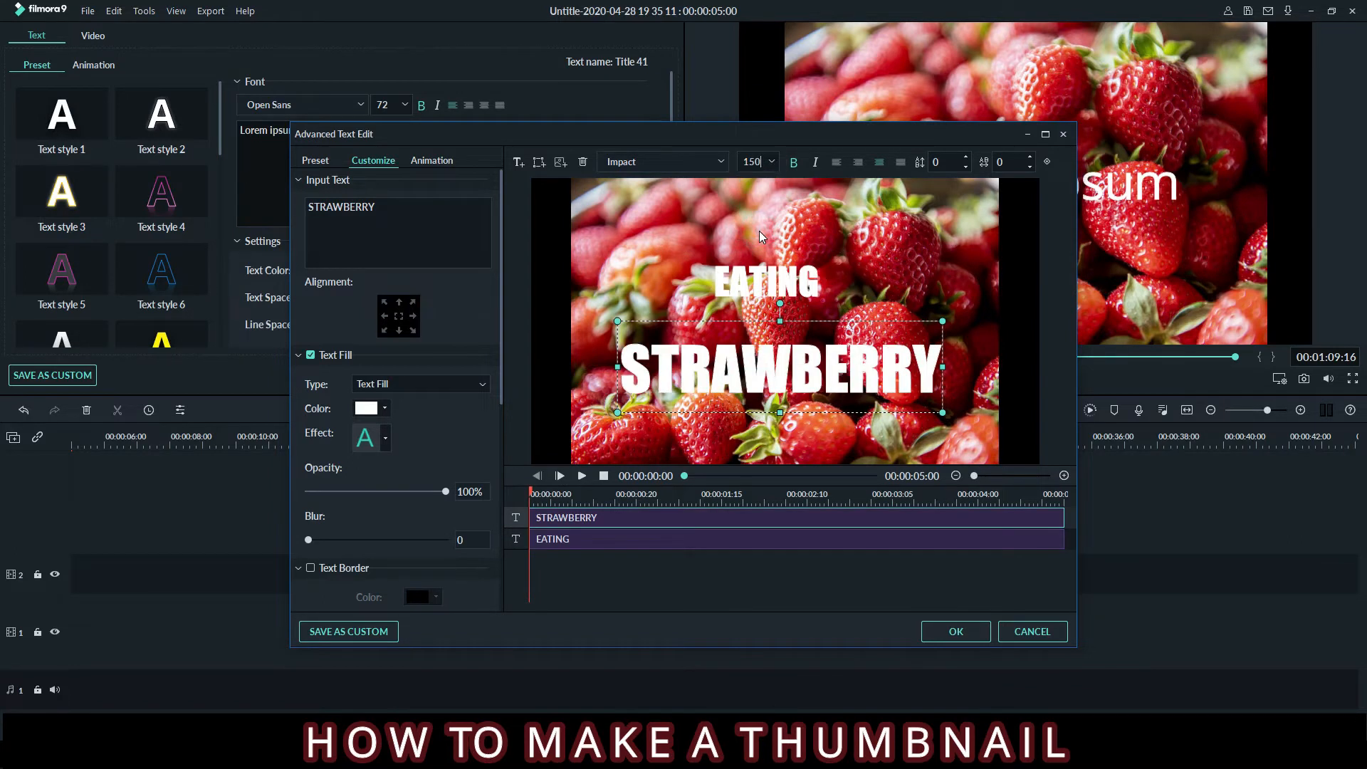
Set the EATING text's font size to 150 and enlarge its box until the word fits at full size.
click(792, 302)
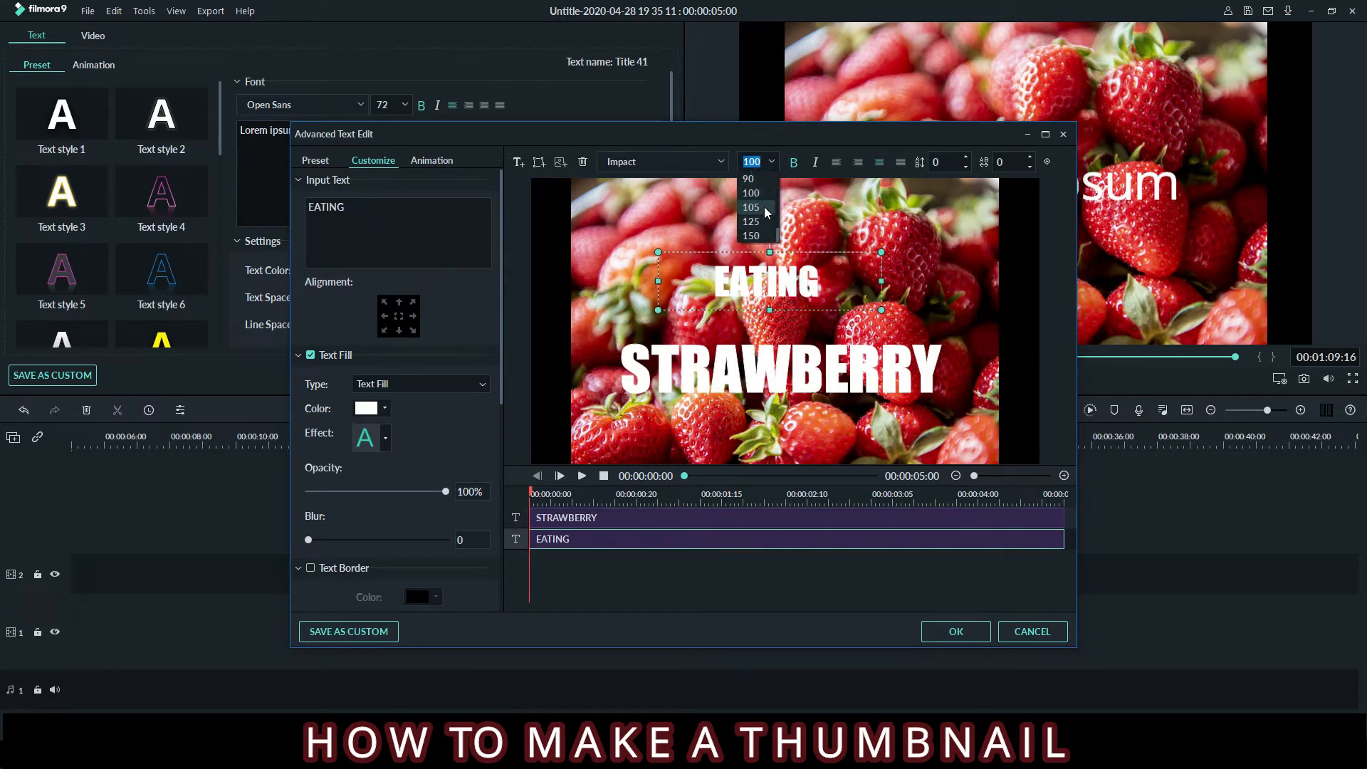
click(755, 206)
drag(657, 310, 488, 339)
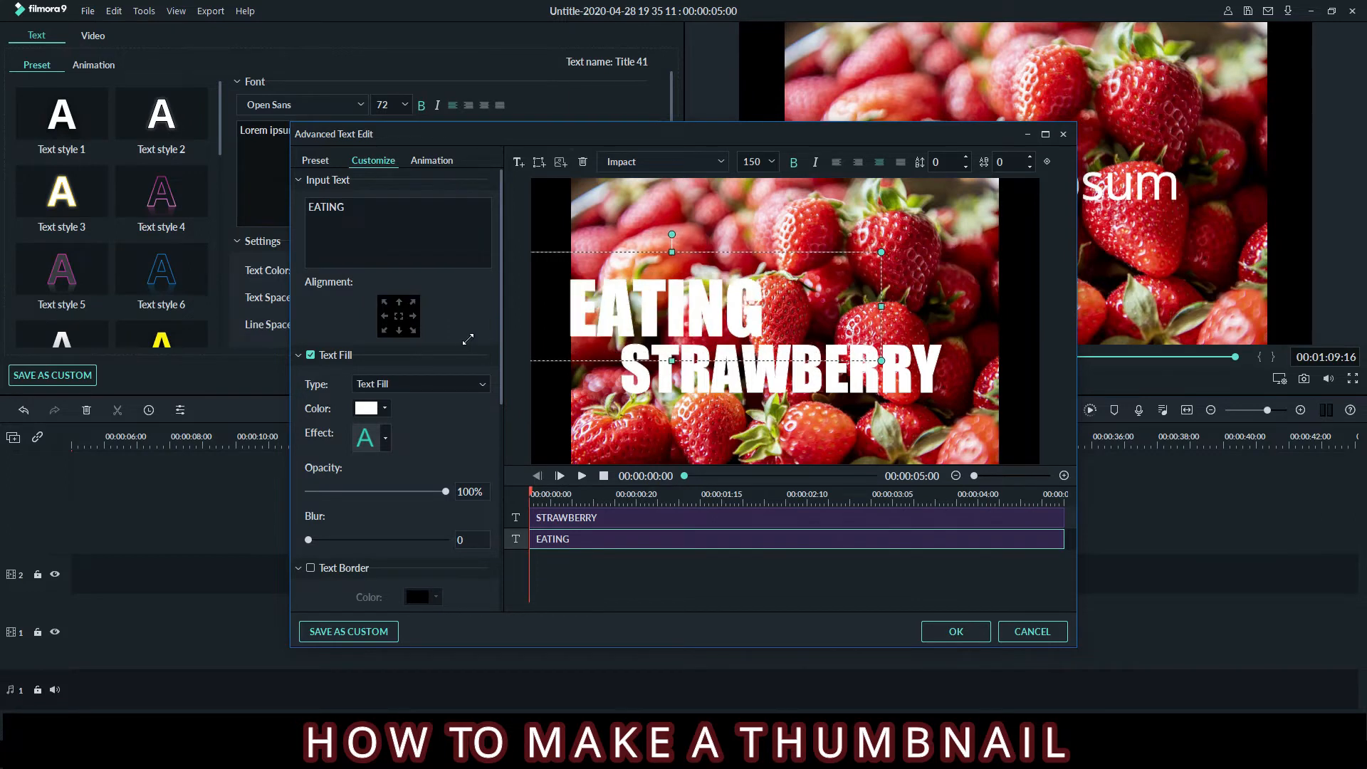
Position EATING in the upper left of the picture and STRAWBERRY in the lower right.
drag(672, 324, 676, 244)
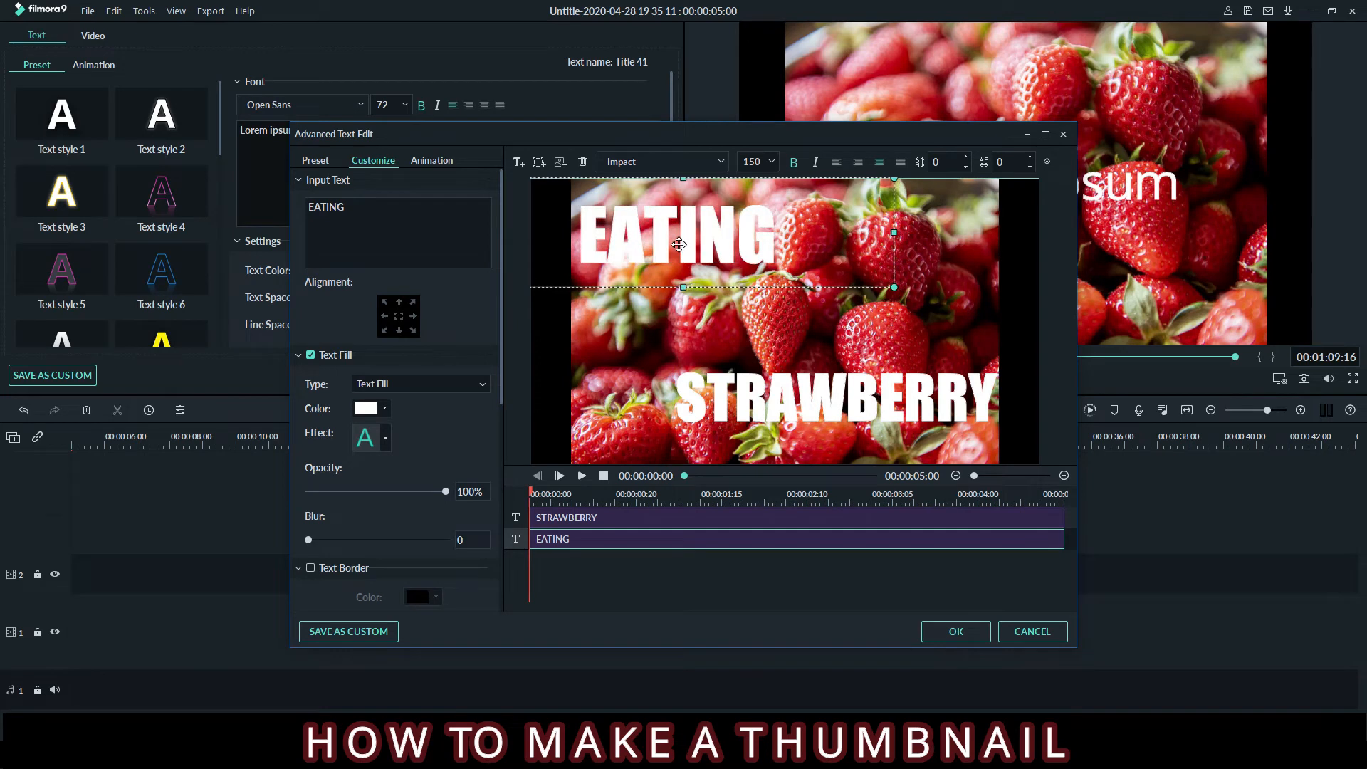
drag(767, 399, 769, 366)
drag(705, 253, 699, 255)
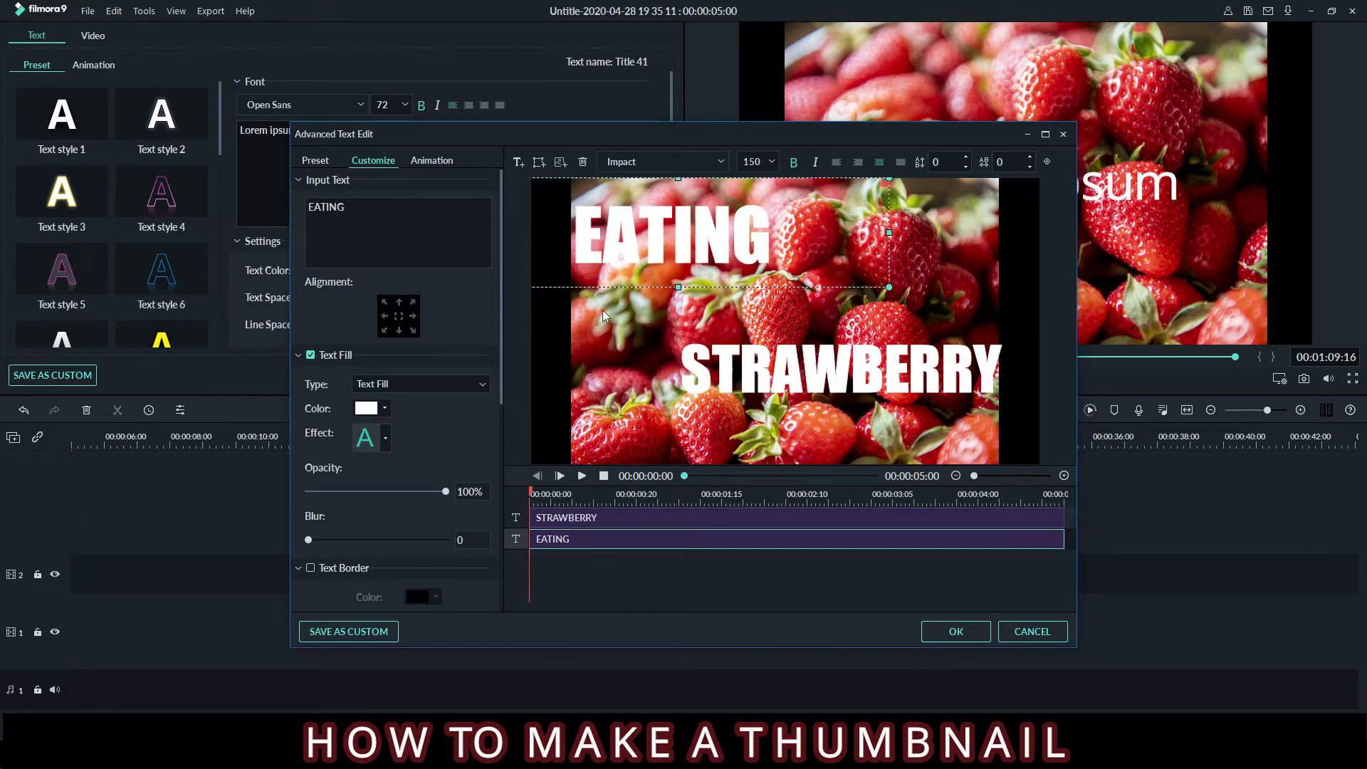
Insert a space between each pair of letters in the word EATING.
click(651, 361)
double_click(605, 249)
key(Right)
key(Right)
key(Right)
key(Right)
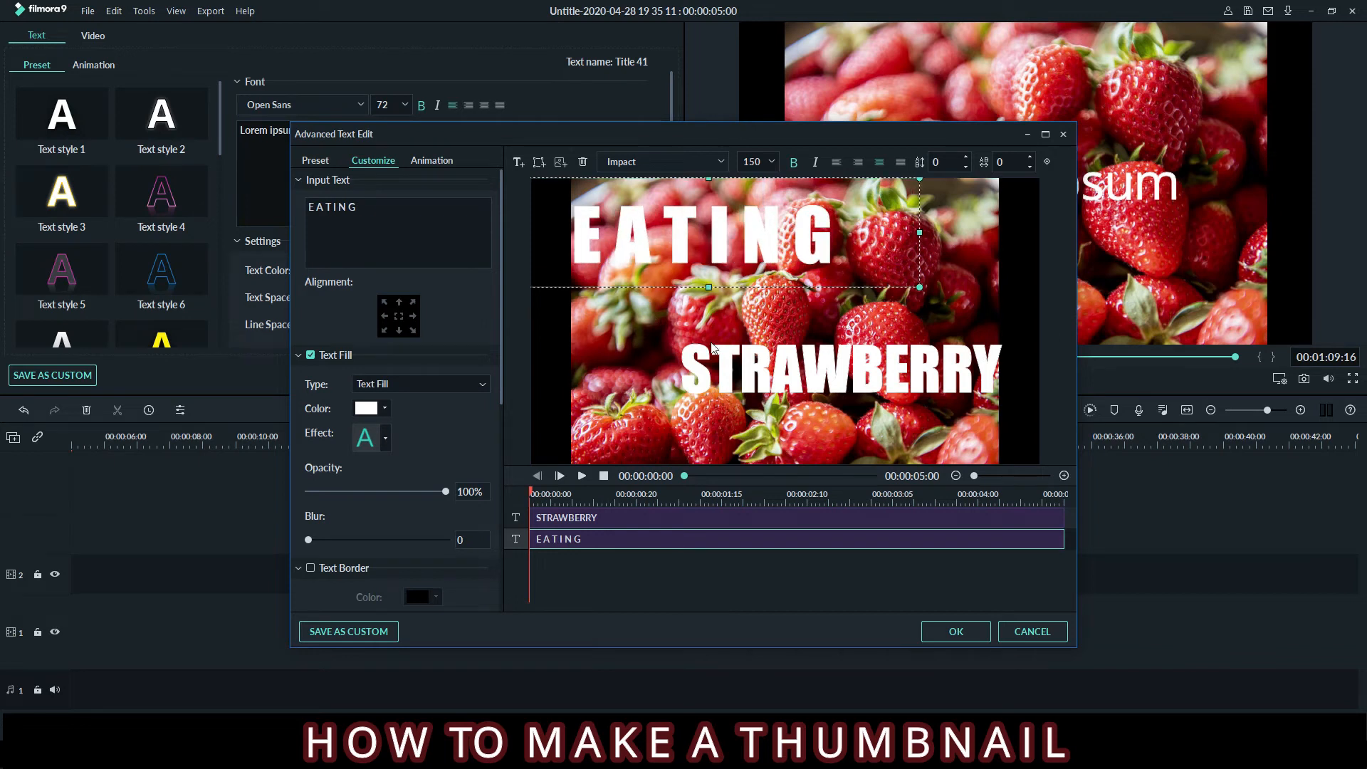
Insert a space between each pair of letters in the word STRAWBERRY.
double_click(712, 348)
key(Right)
key(space)
key(Right)
key(space)
key(Right)
key(space)
key(Right)
key(space)
key(Right)
key(space)
key(Right)
key(space)
key(Right)
key(space)
key(Right)
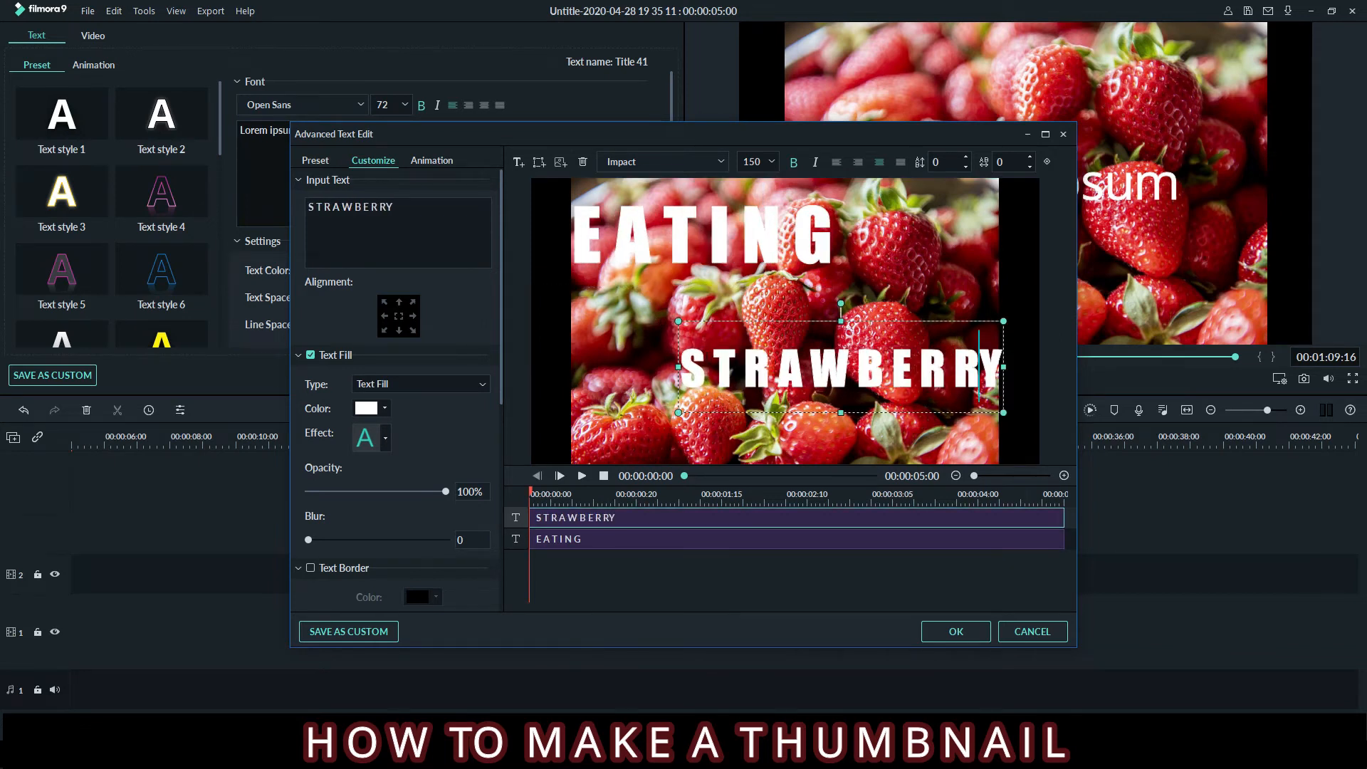
Widen the STRAWBERRY box so the word spans the picture's full width, and move EATING slightly down.
drag(720, 411, 578, 412)
drag(735, 393, 738, 408)
drag(719, 268, 718, 282)
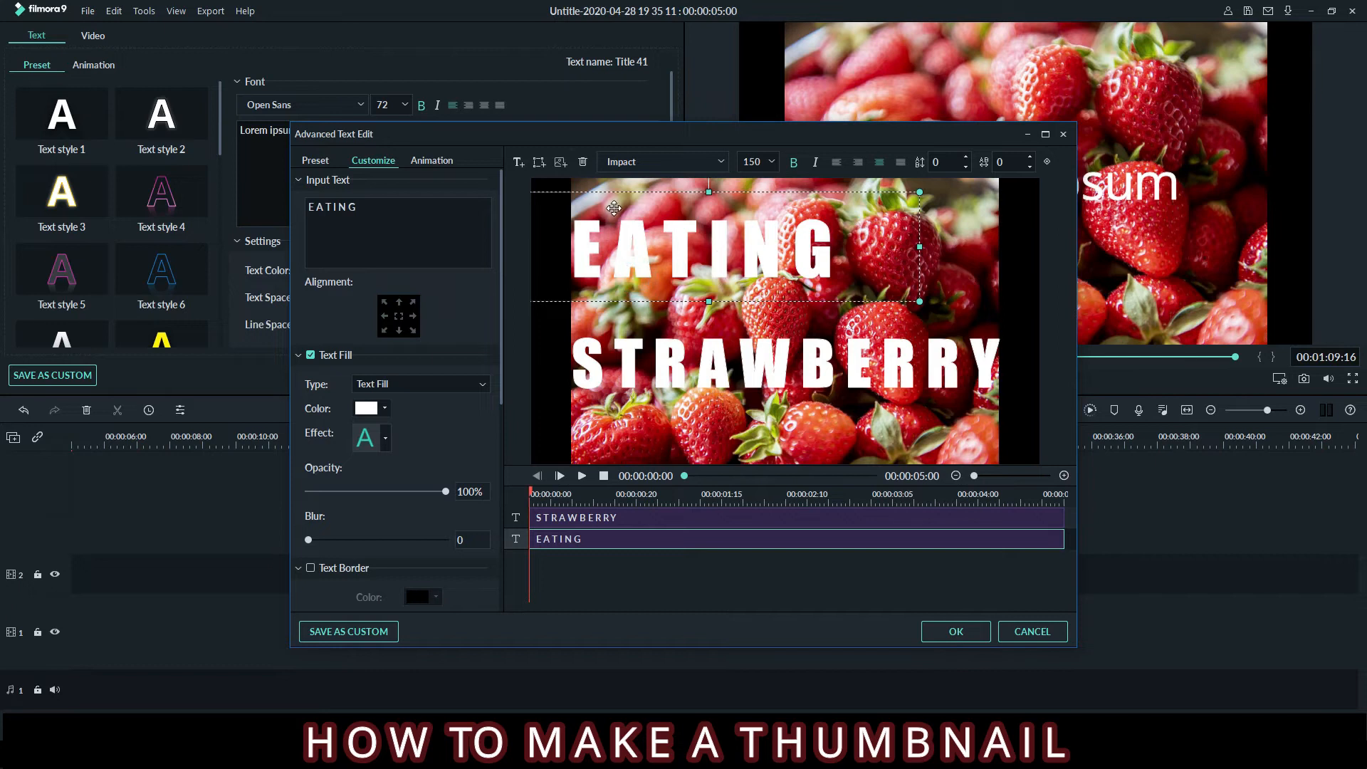
Change the fill color of the EATING text to green.
click(368, 408)
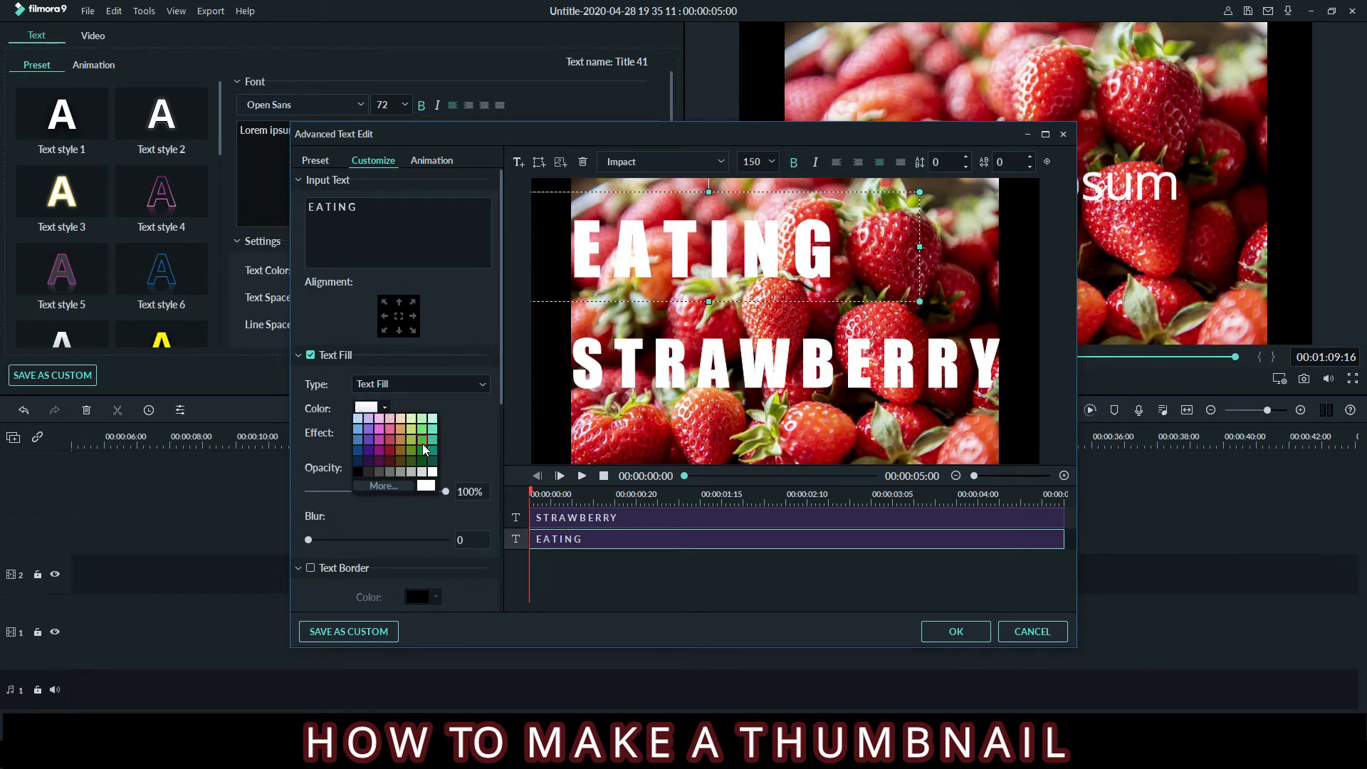
click(429, 449)
Enable the text border on EATING and set its color to dark red.
scroll(413, 406, down, 2)
click(345, 482)
scroll(386, 483, down, 1)
scroll(415, 484, down, 1)
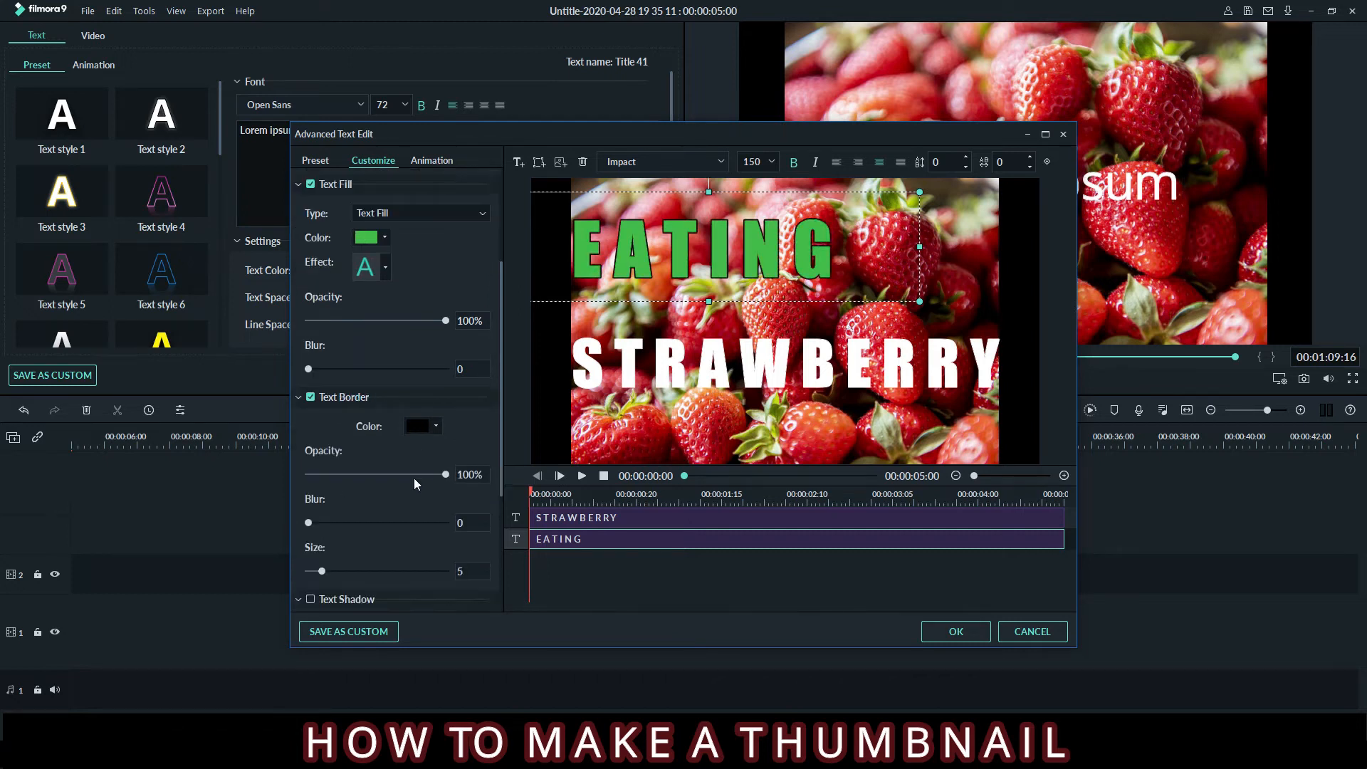
click(419, 426)
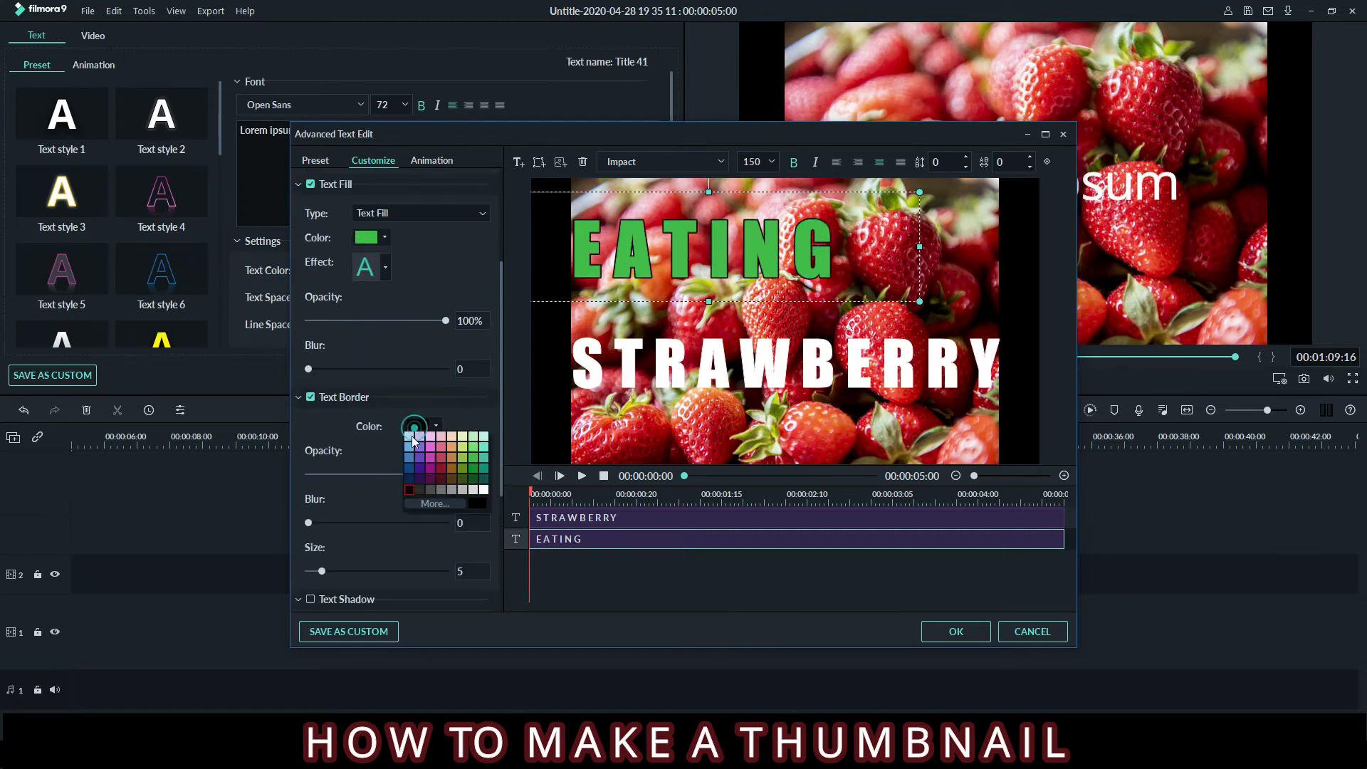
click(442, 472)
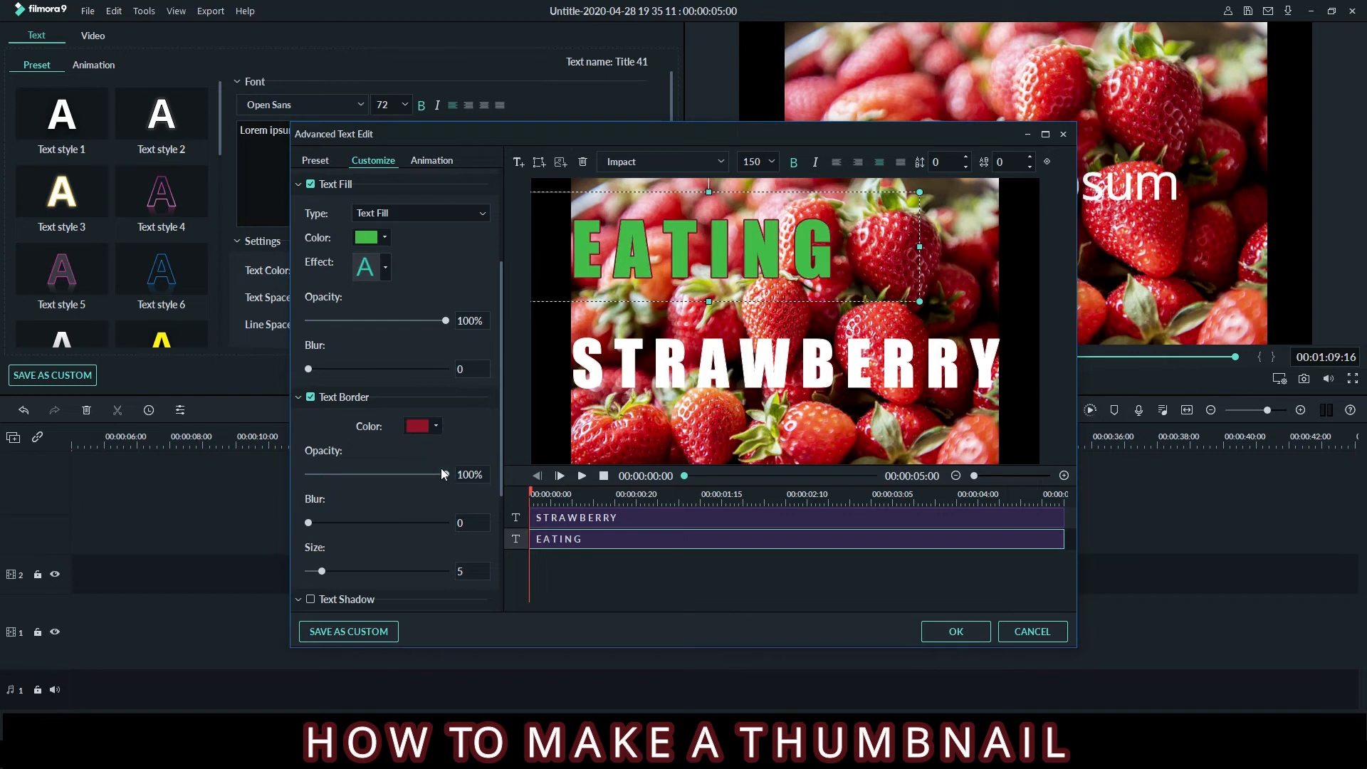
Increase the border size of the EATING text to 17.
click(435, 427)
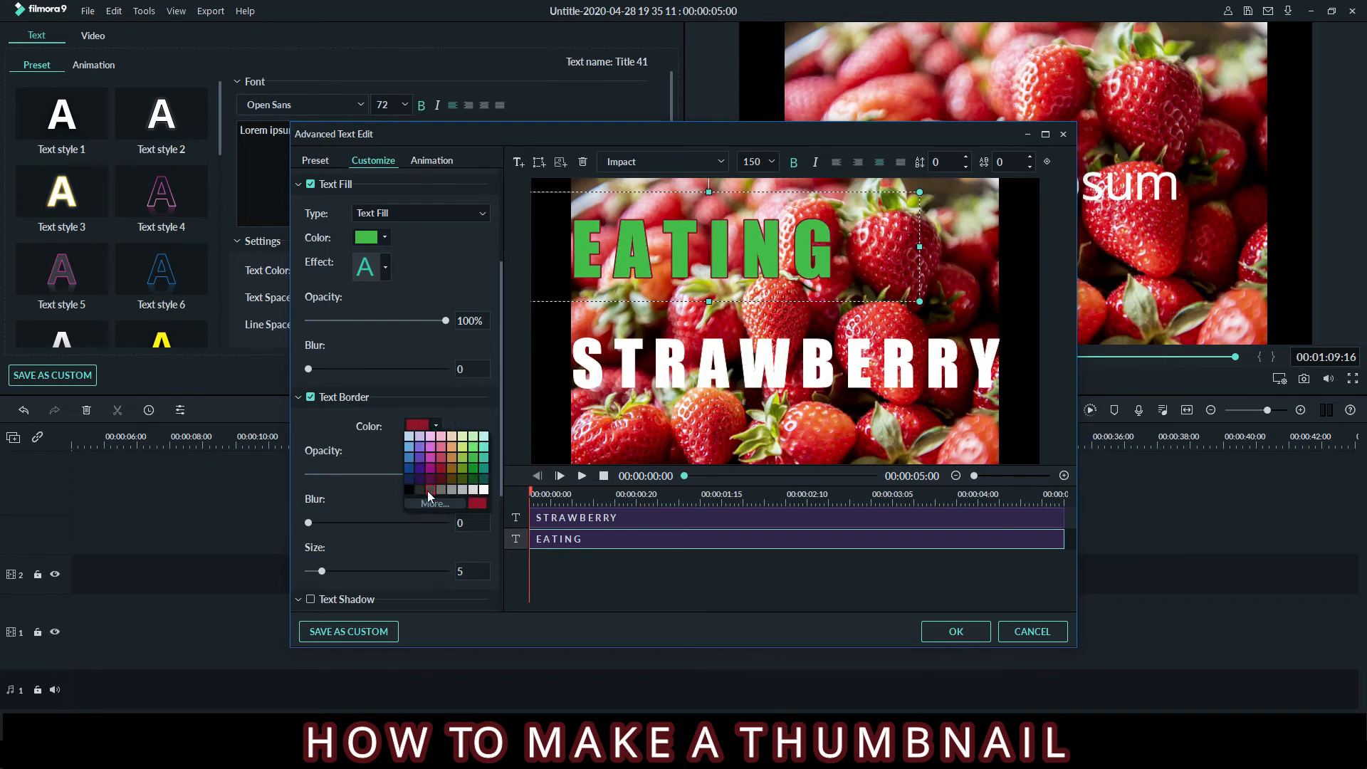
click(379, 494)
click(348, 571)
drag(348, 571, 355, 571)
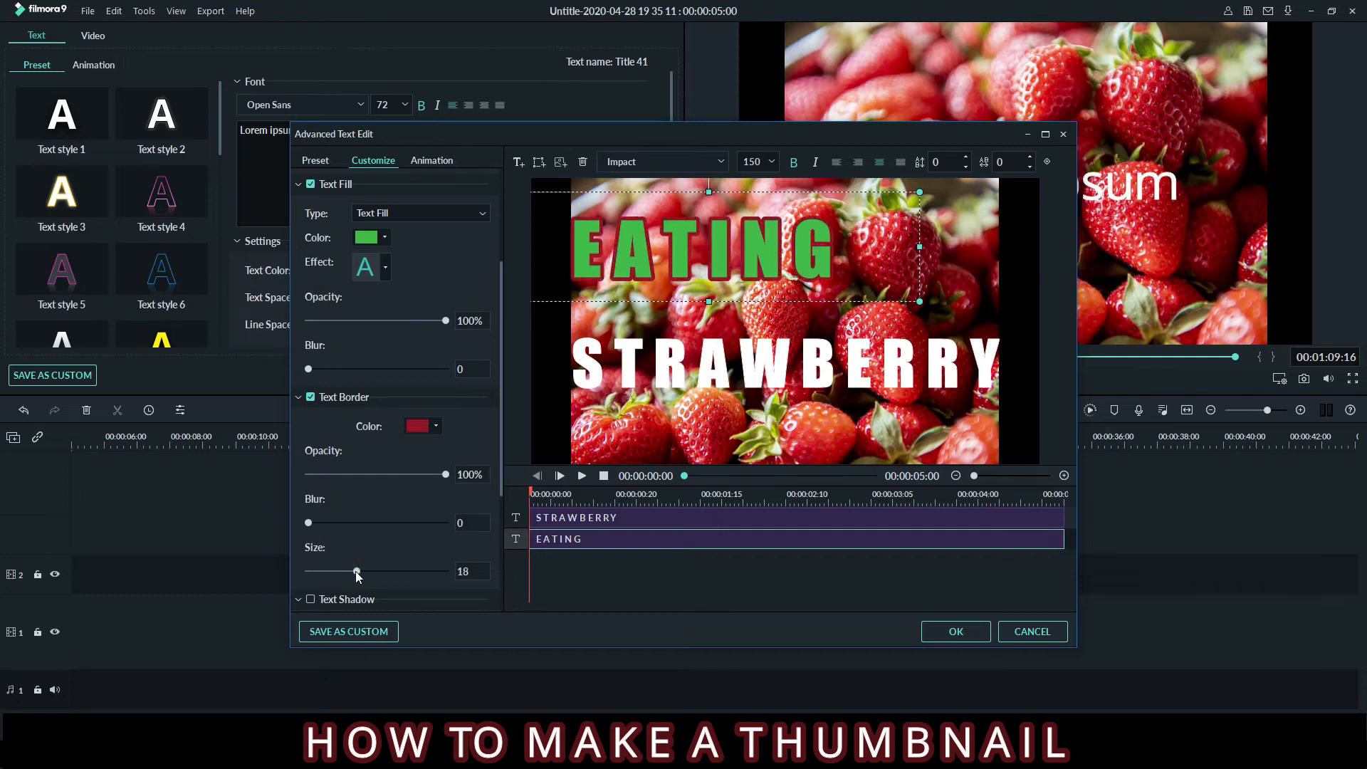
Try light gray for the EATING border, and settle on bright yellow (#ffff00).
click(435, 427)
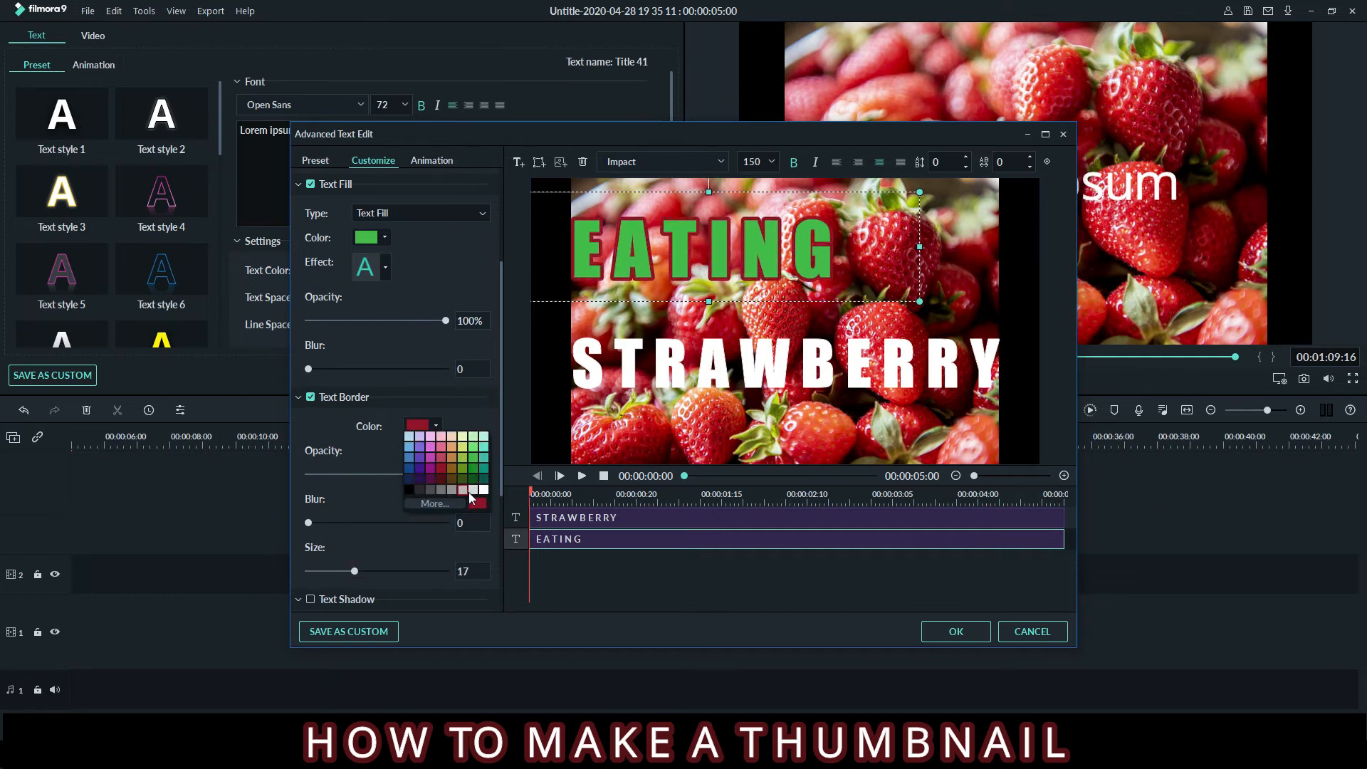
click(469, 492)
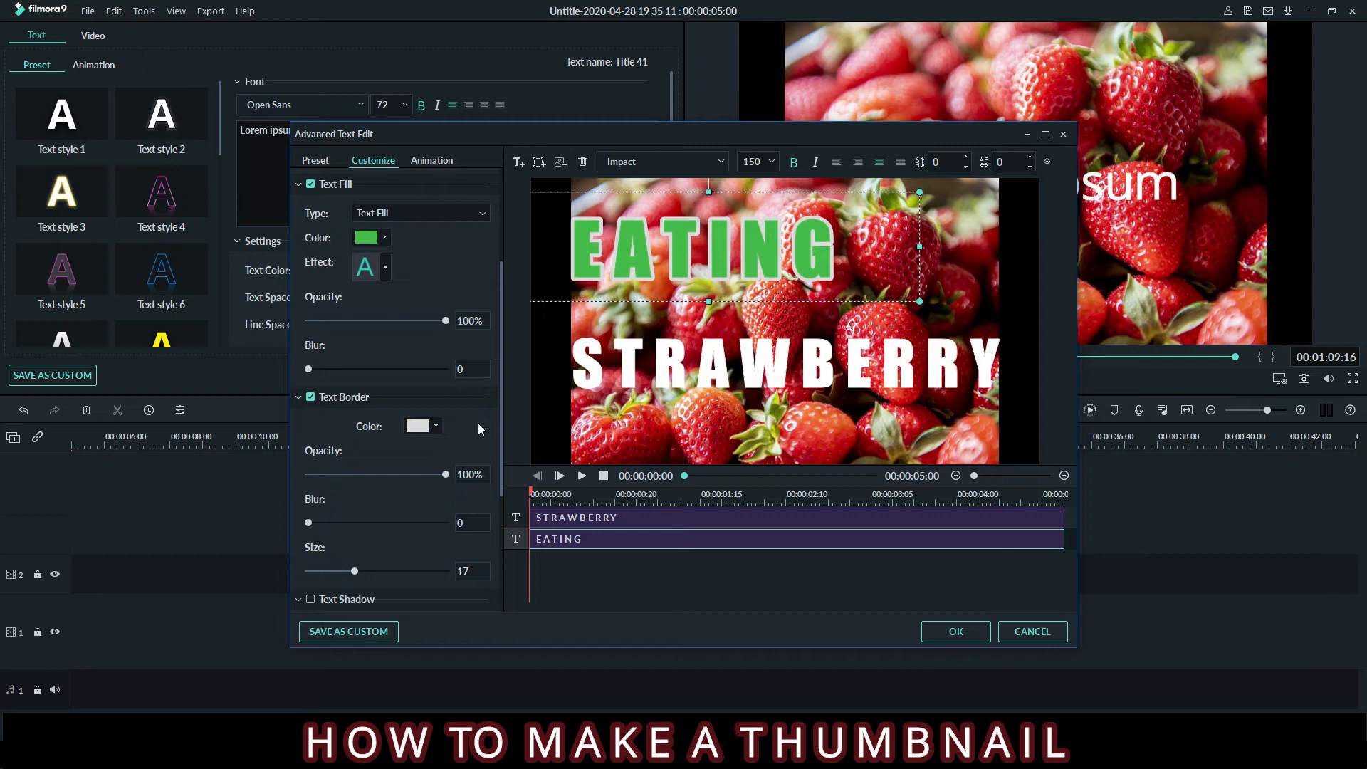
click(434, 428)
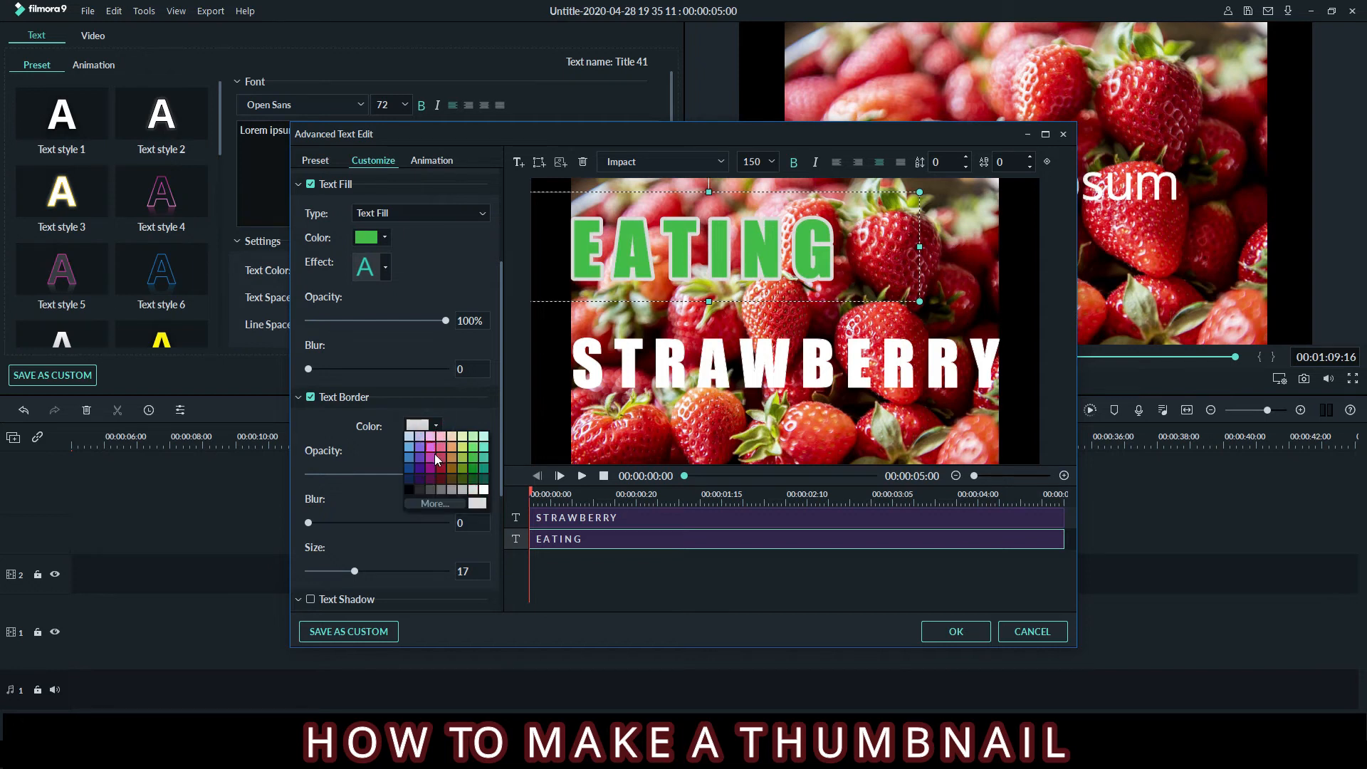
click(443, 504)
click(651, 327)
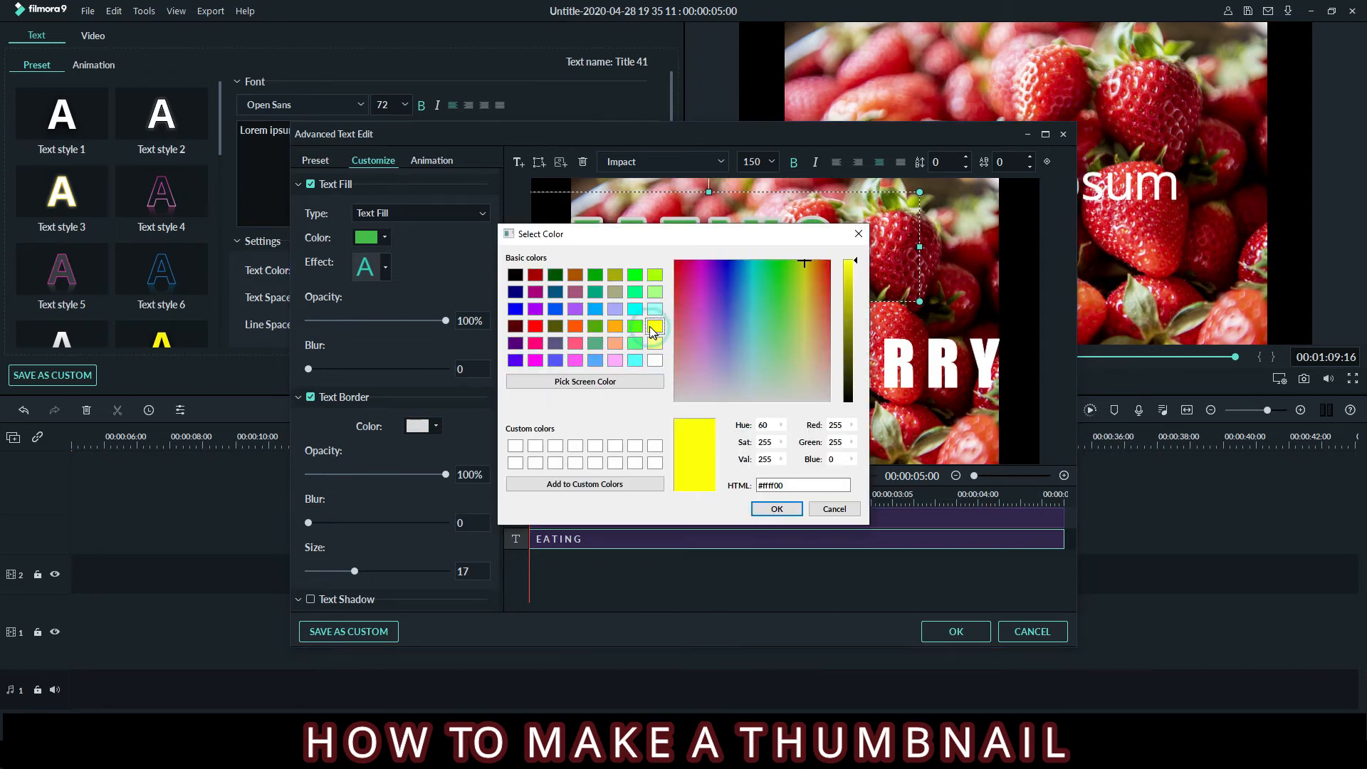
click(783, 504)
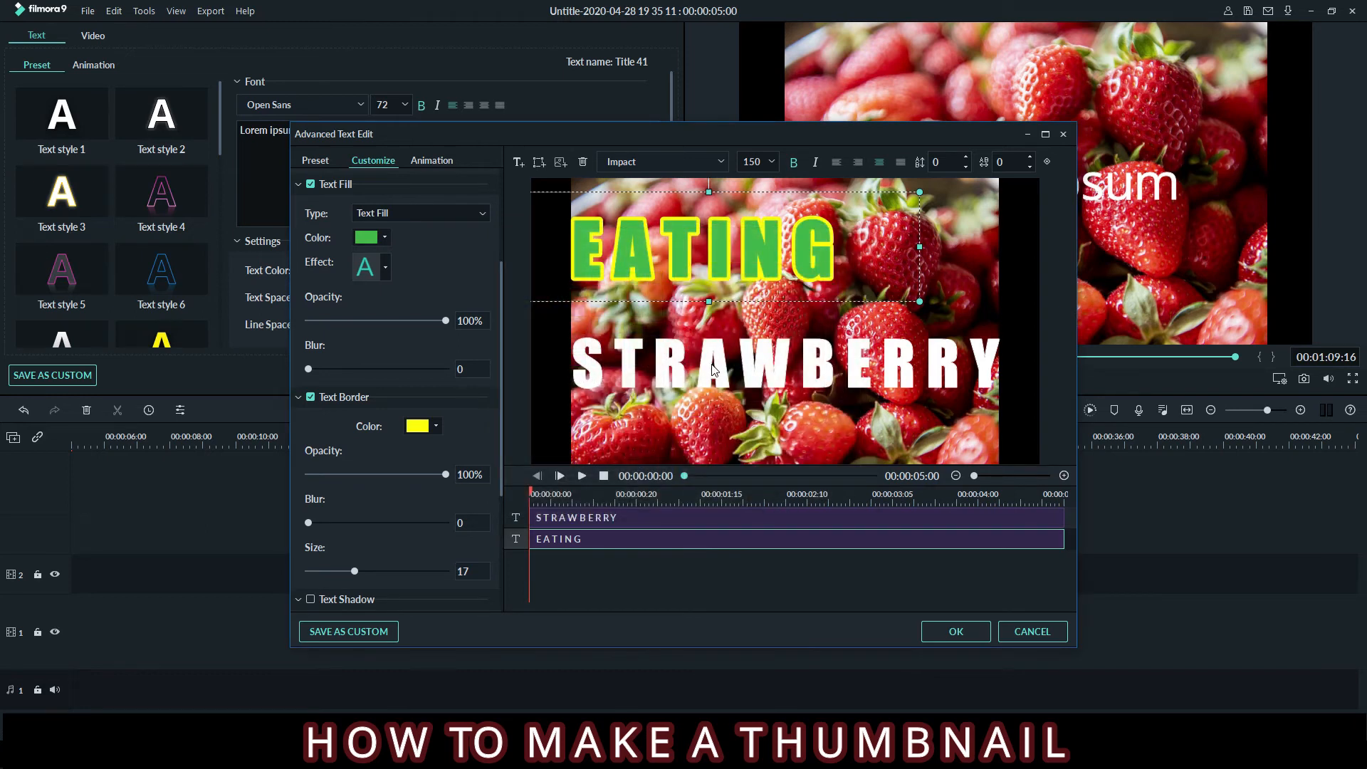
Change the fill color of the STRAWBERRY text to the same green as EATING.
click(712, 368)
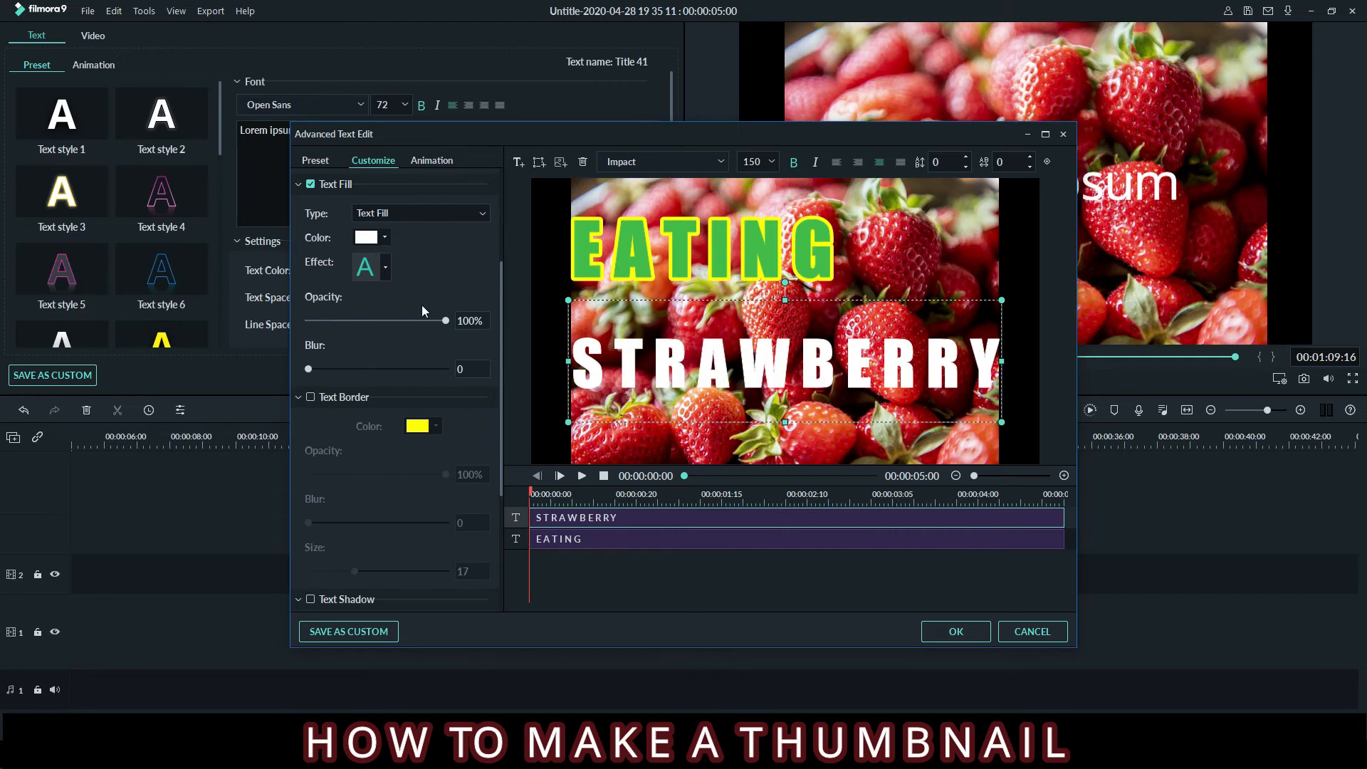
scroll(425, 316, up, 4)
scroll(403, 400, down, 4)
scroll(399, 370, up, 1)
click(383, 280)
click(397, 329)
Add a thick bright yellow border to the STRAWBERRY text and apply the title edits.
click(310, 440)
scroll(305, 570, down, 1)
click(420, 425)
click(443, 505)
click(656, 327)
click(776, 509)
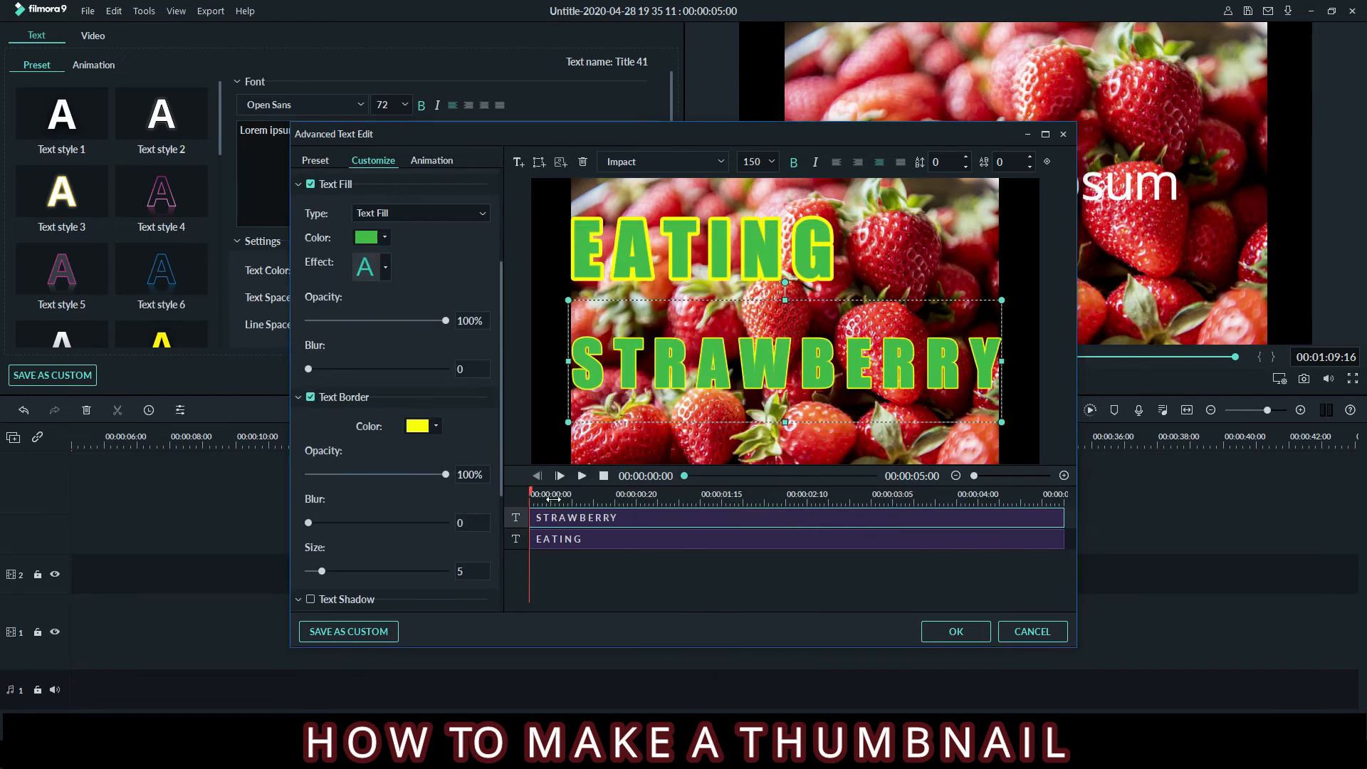
click(861, 569)
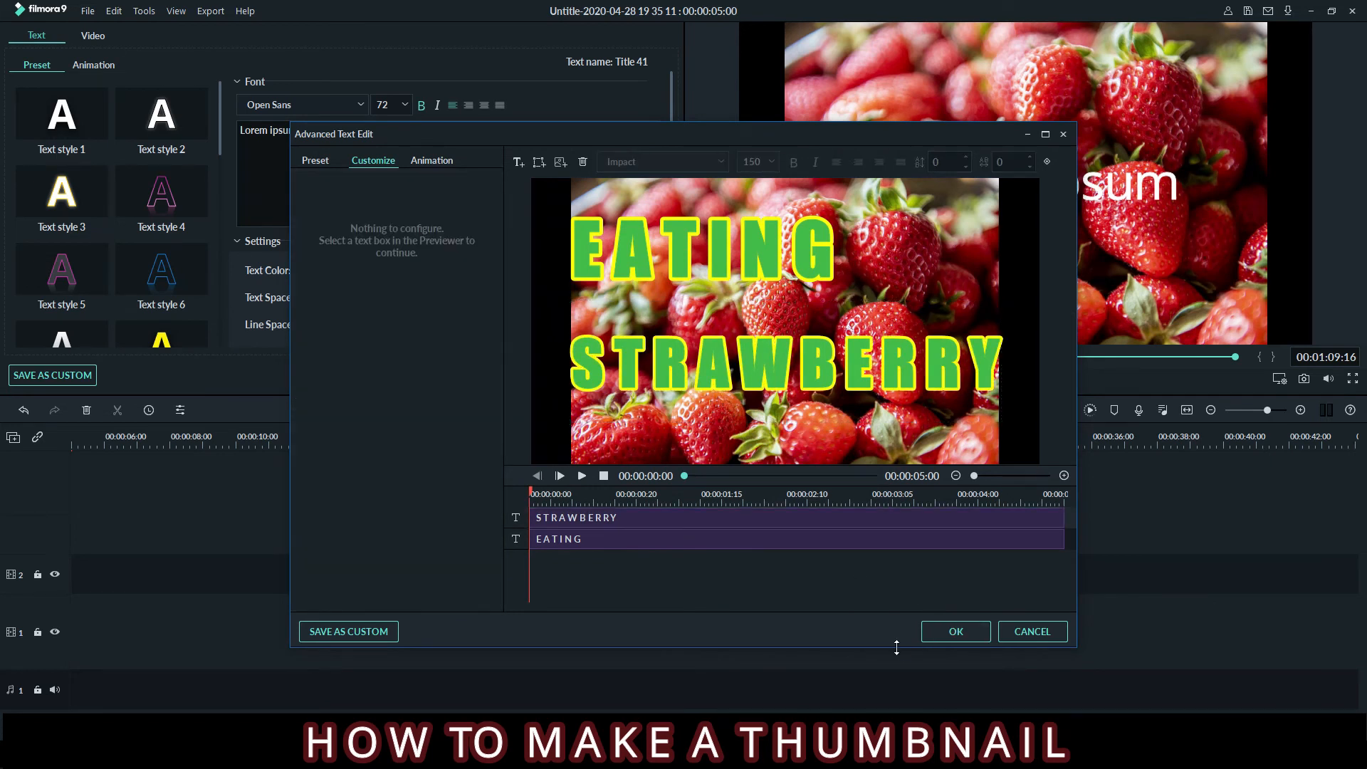
click(929, 640)
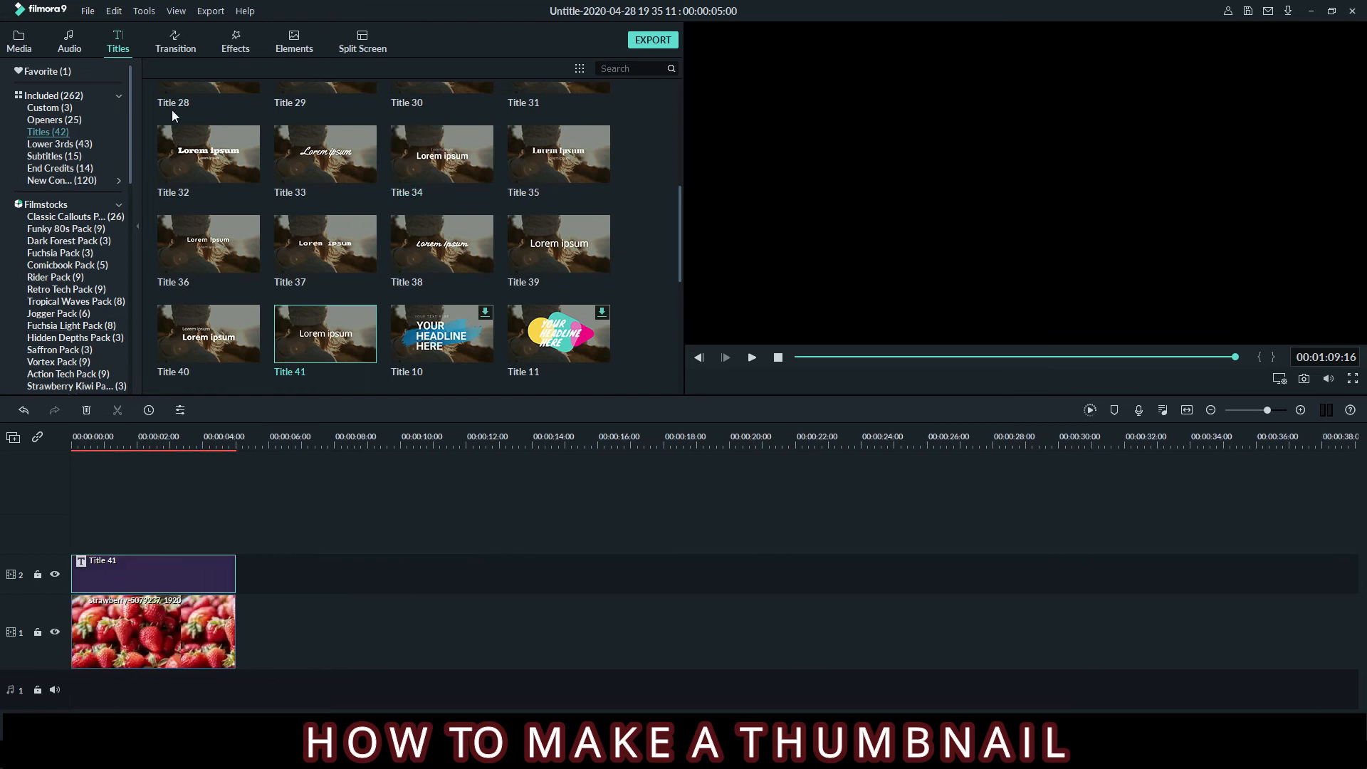
Show the project media, move the playhead to 00:00:02:08 and take a snapshot of the frame.
click(20, 42)
click(181, 449)
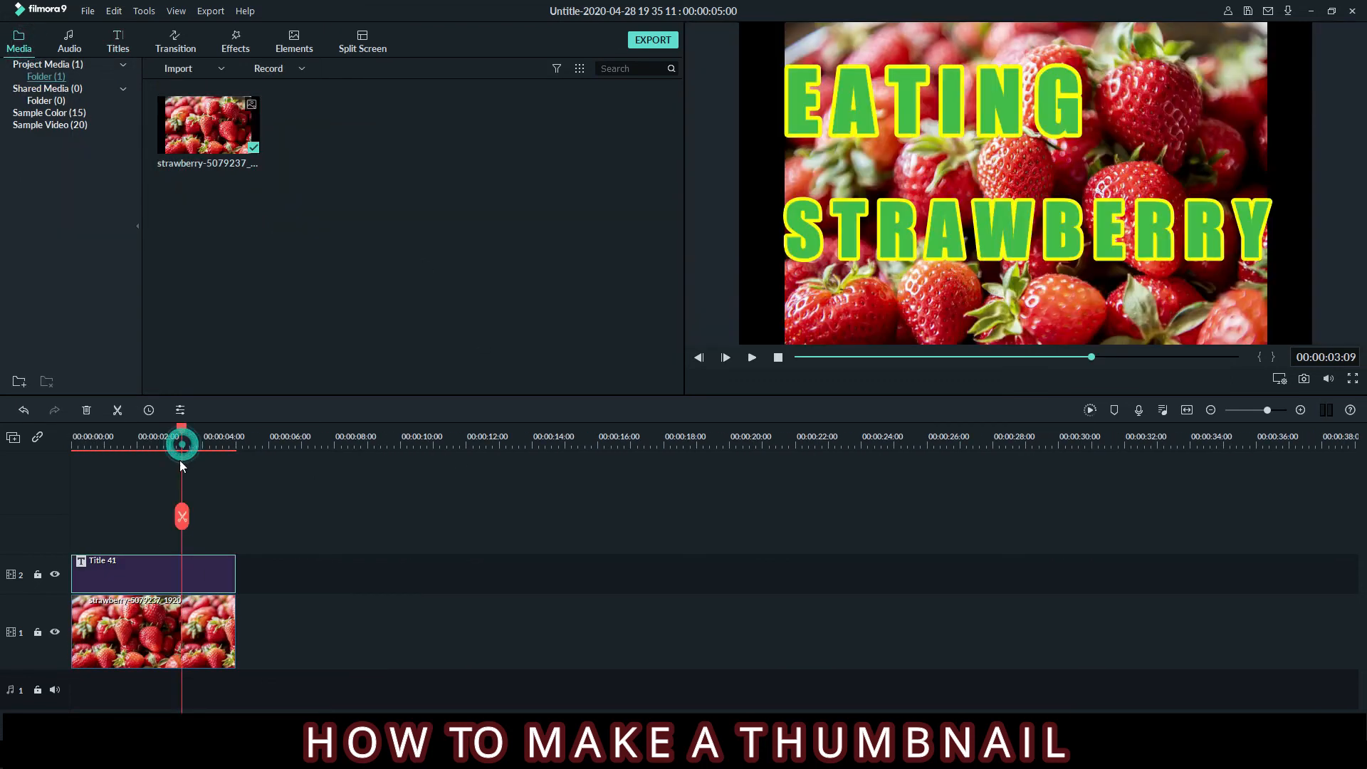
drag(182, 435, 147, 436)
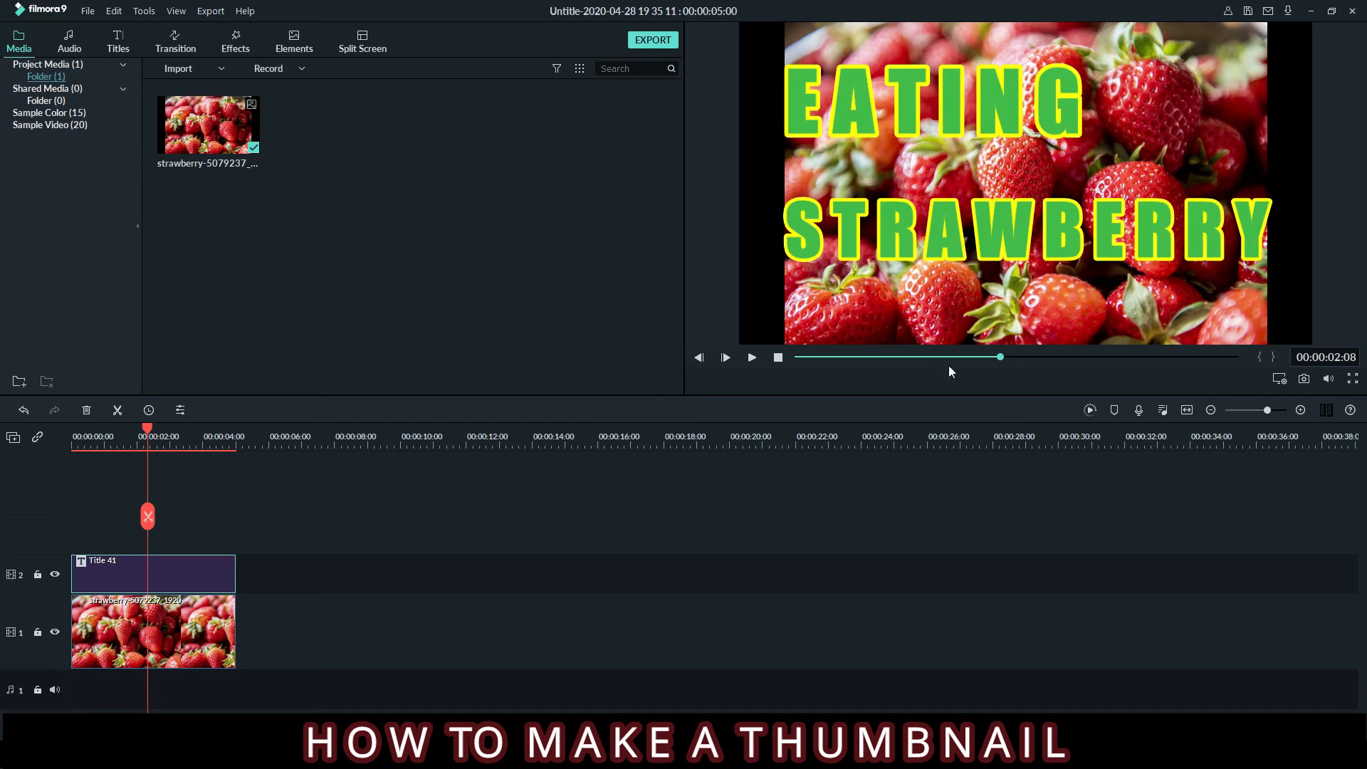
click(1304, 379)
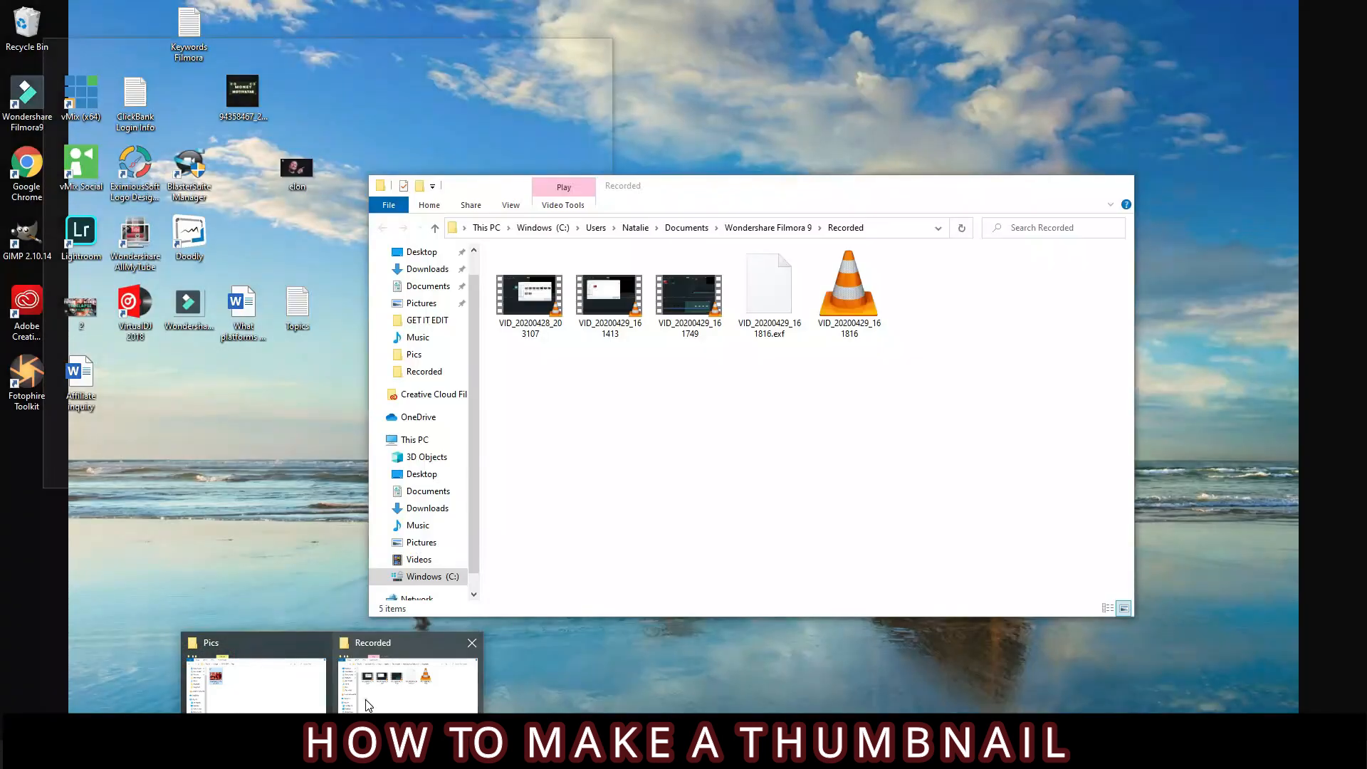
Switch to File Explorer and open Snapshot_10 from the Snapshot folder under Documents, Wondershare Filmora 9, User Media.
click(368, 705)
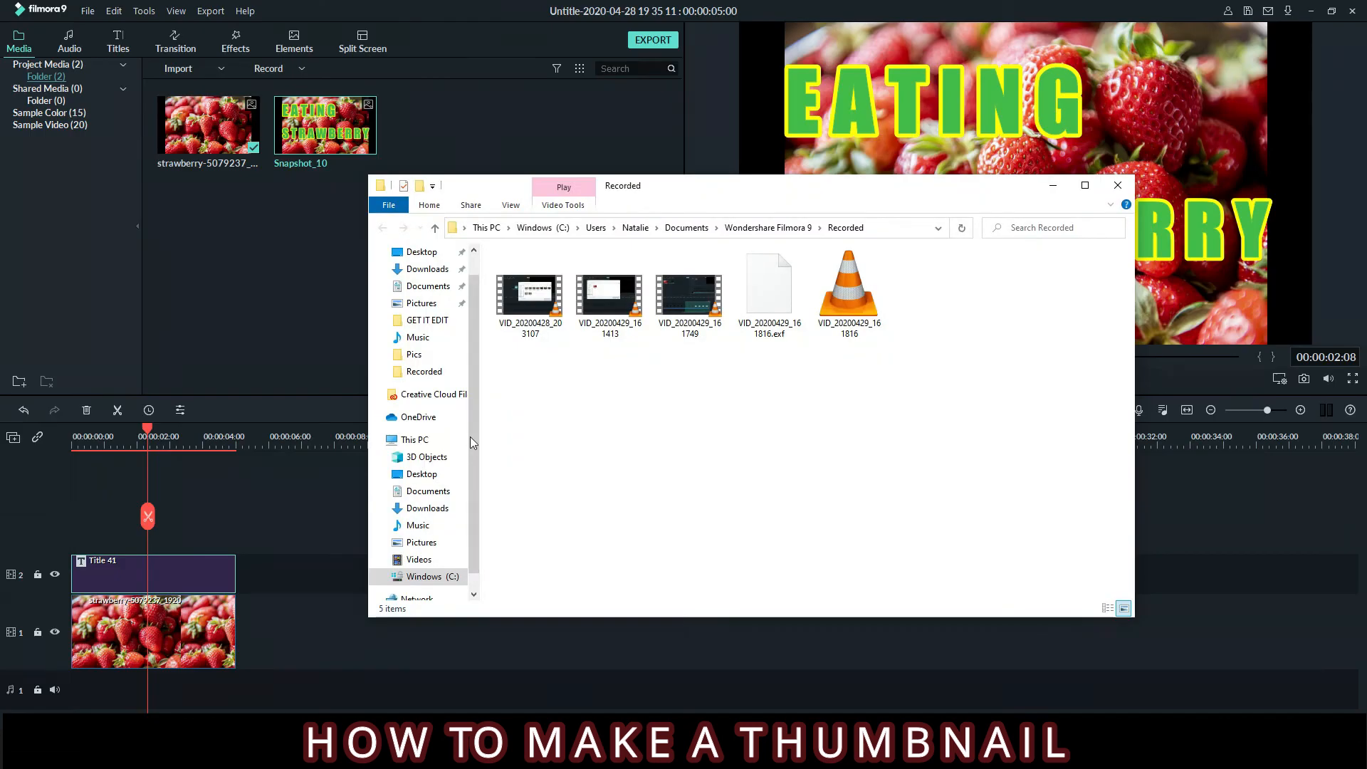
click(428, 286)
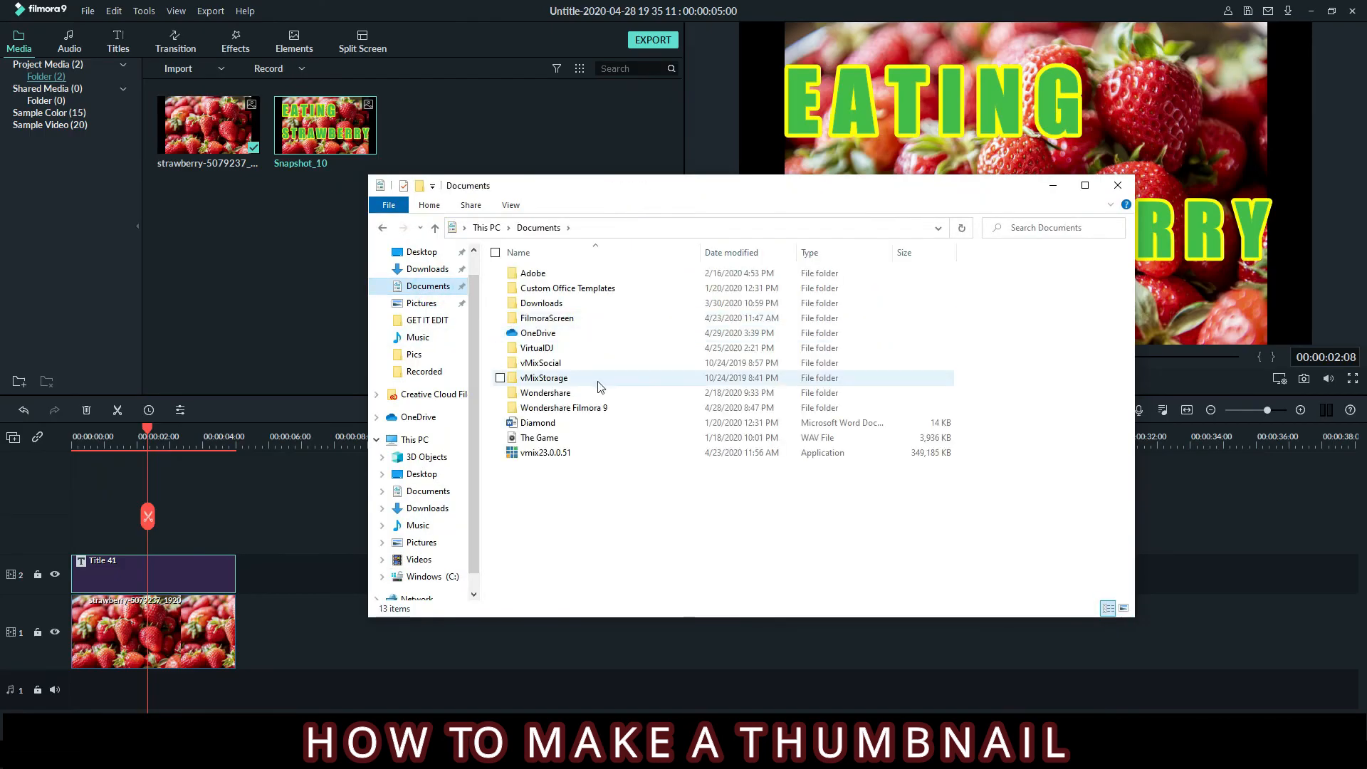
double_click(595, 411)
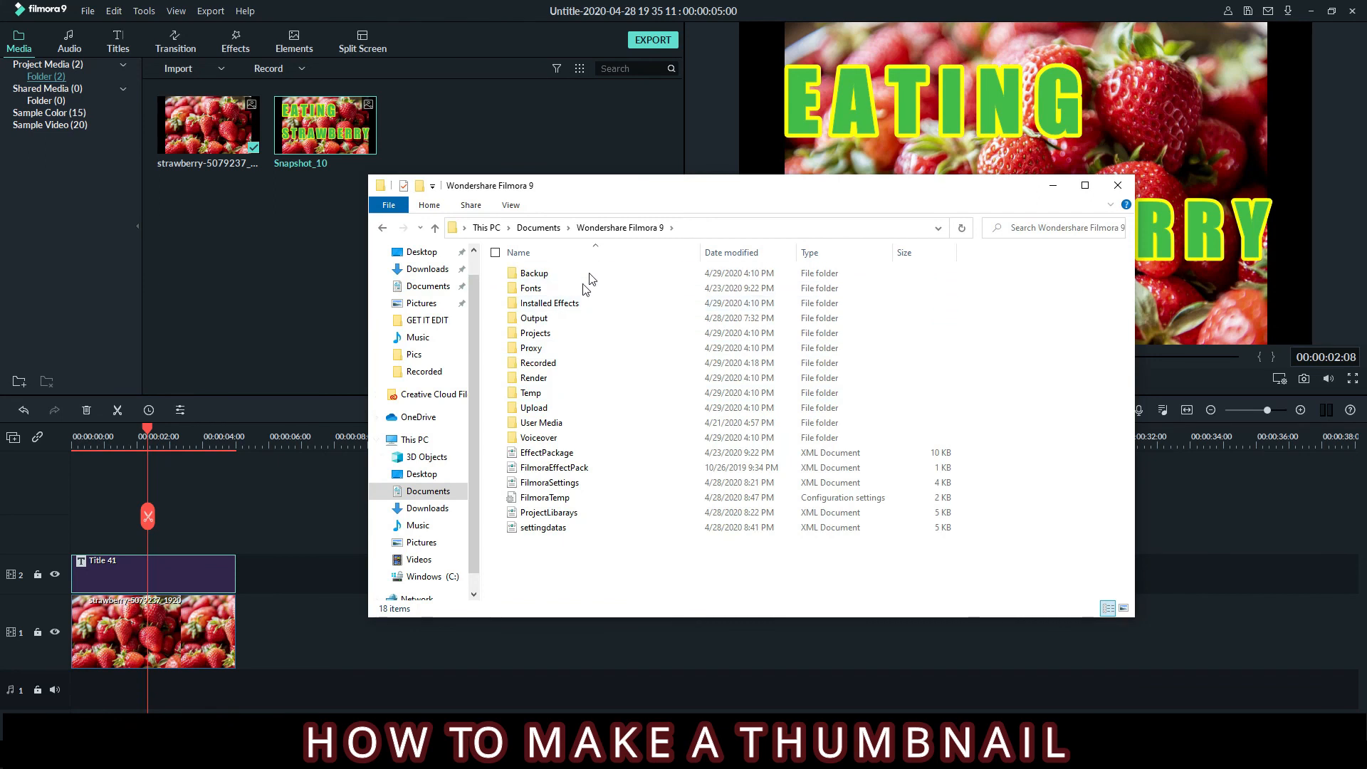
double_click(568, 425)
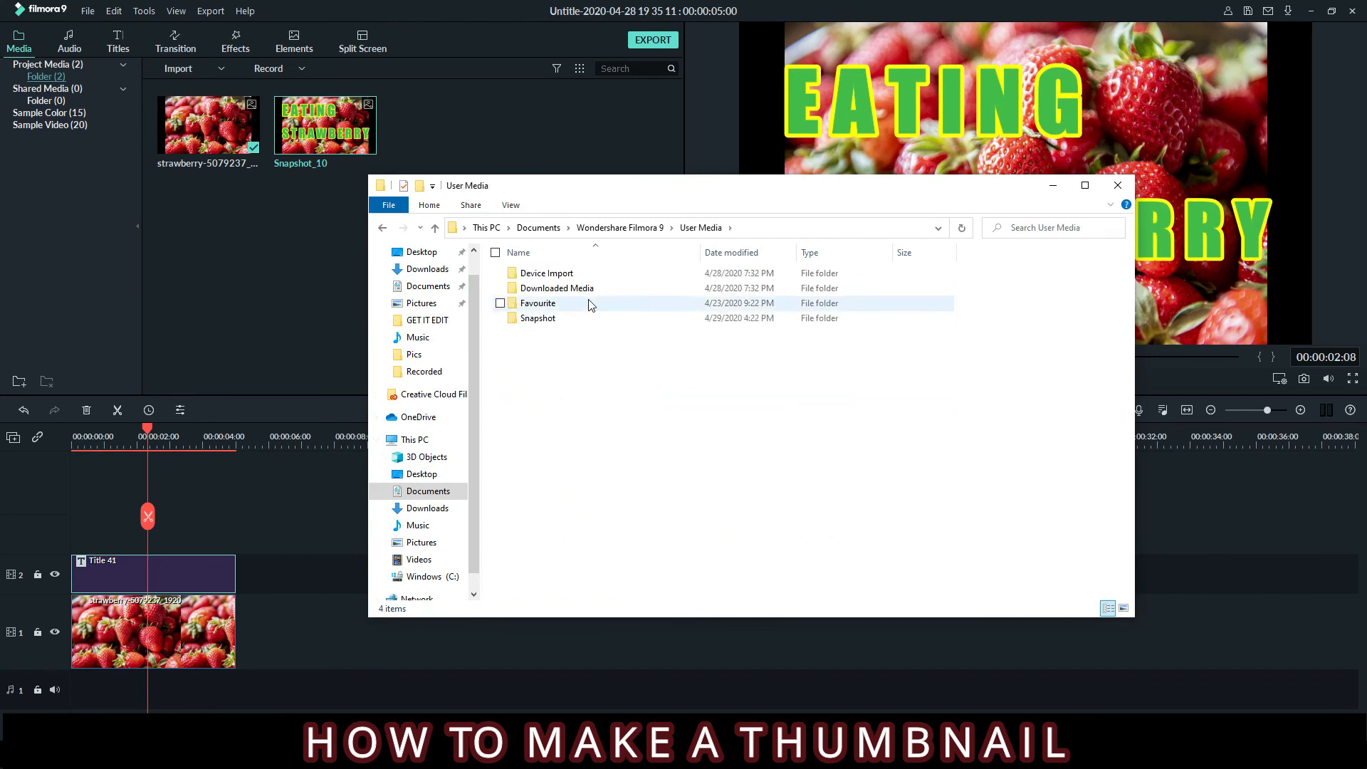
double_click(567, 318)
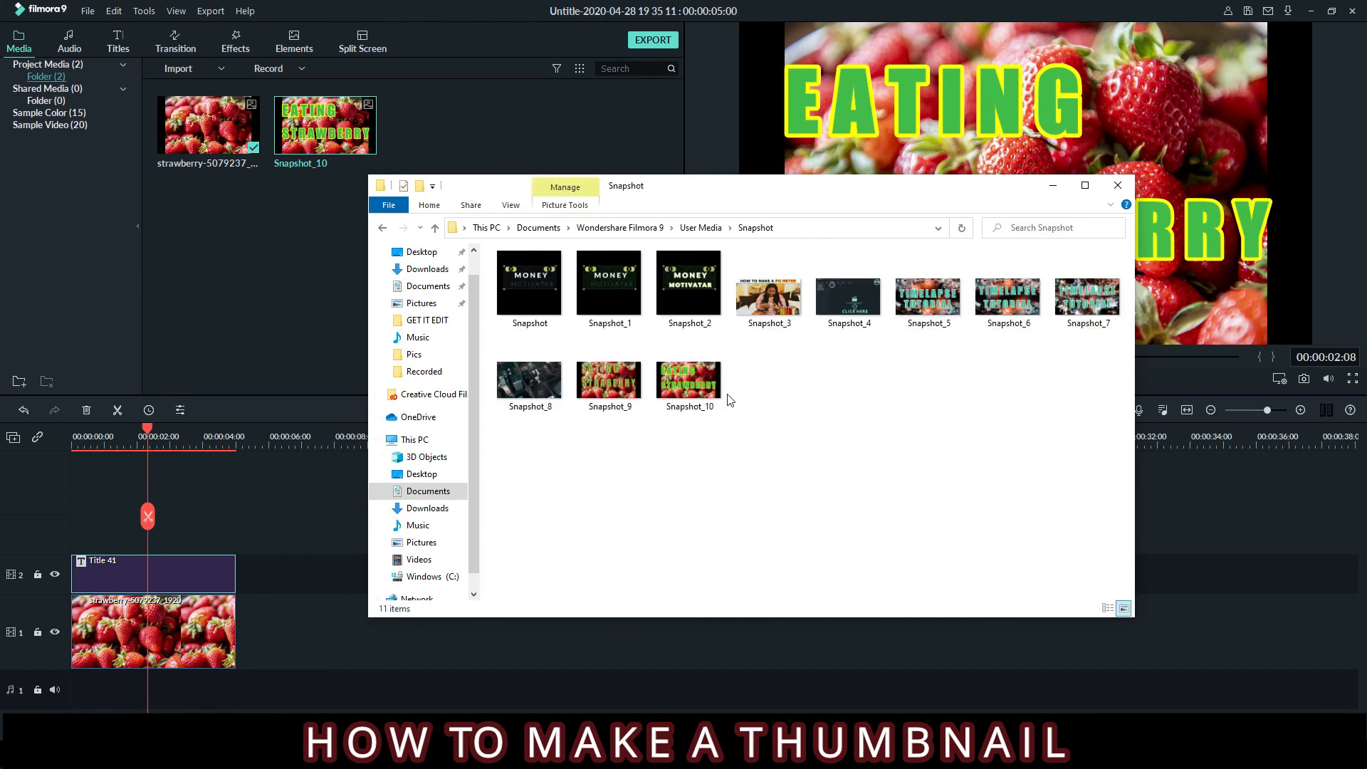
click(723, 399)
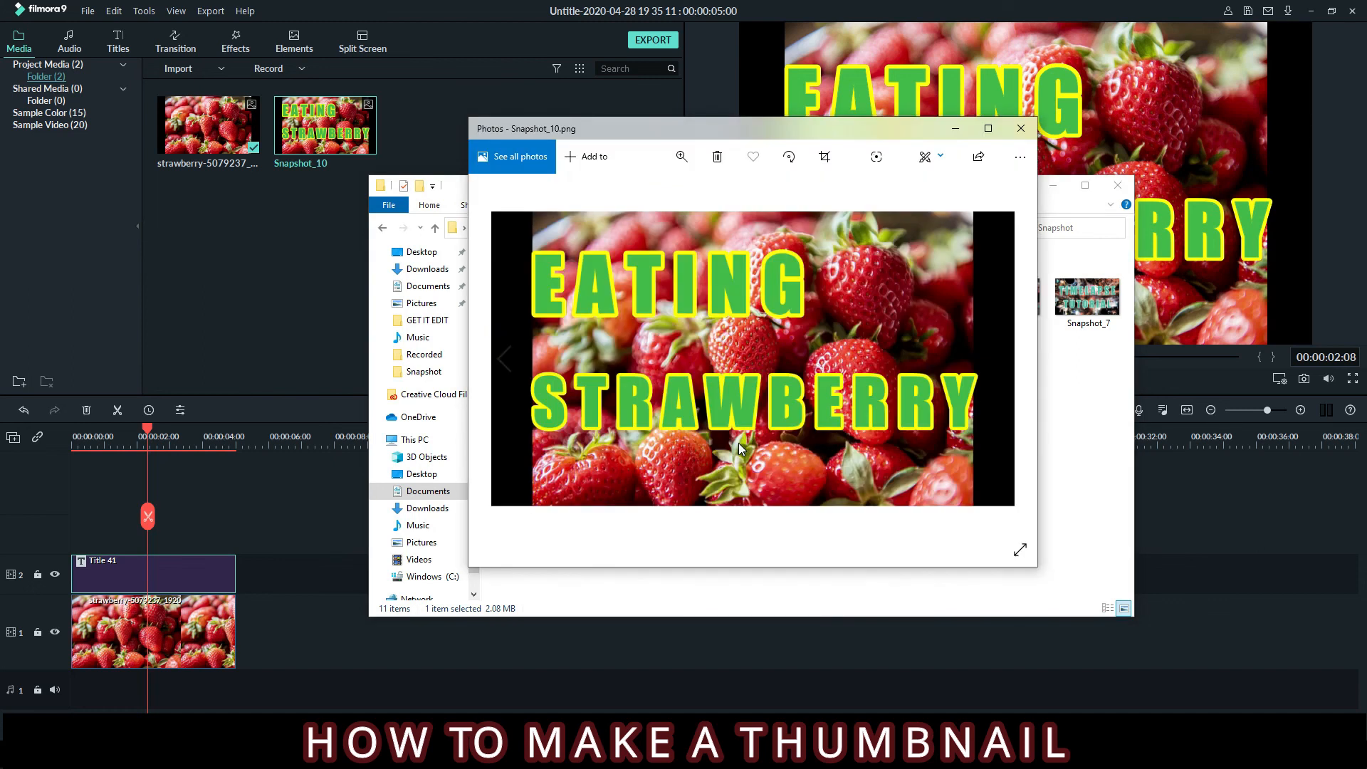